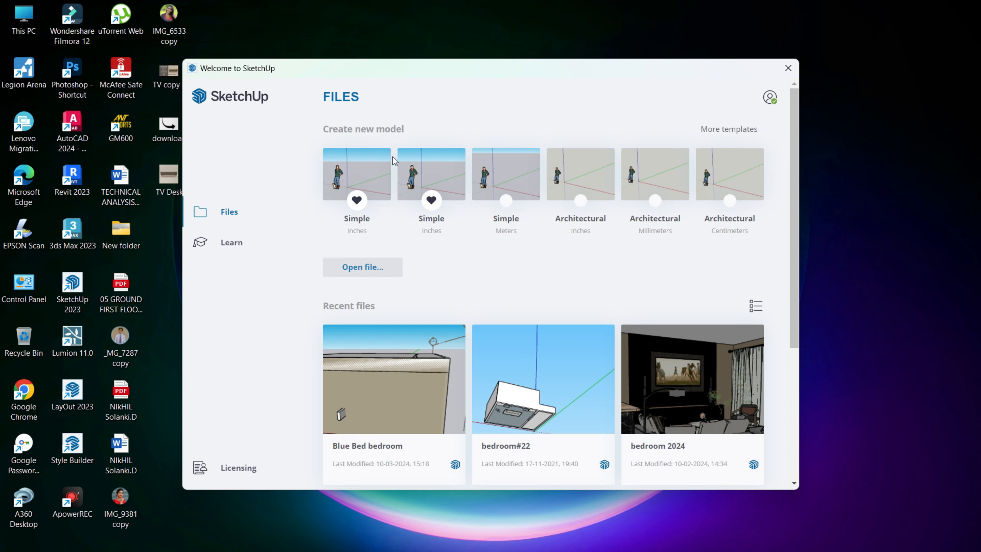
Start a new model from the Simple template in inches.
click(387, 158)
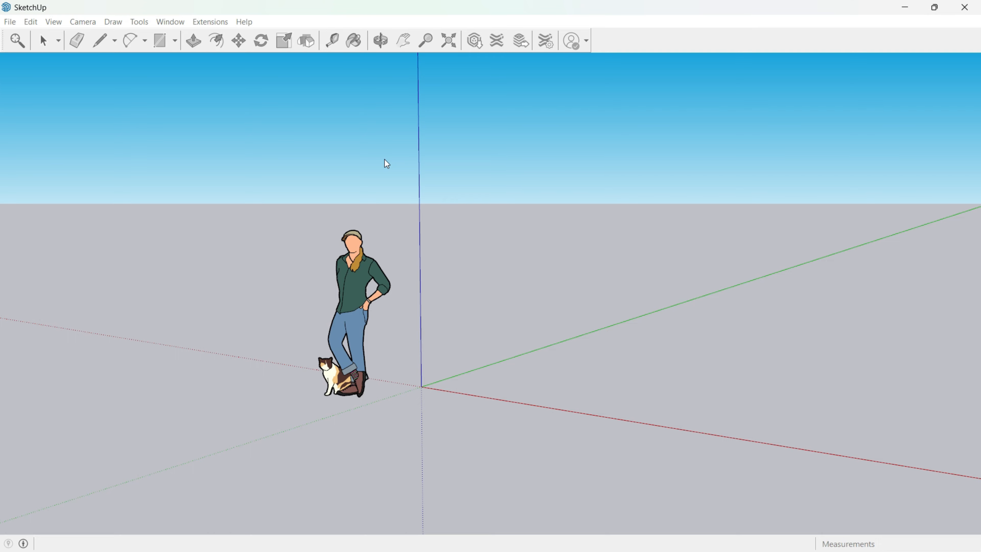
scroll(467, 323, down, 4)
scroll(402, 224, up, 4)
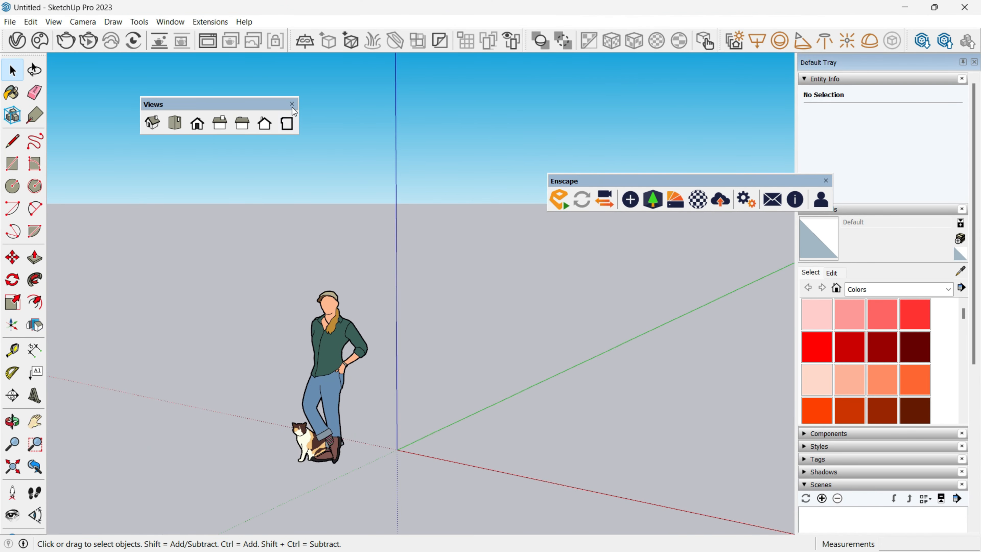
Close the floating Views toolbar and delete the default person figure.
click(292, 104)
scroll(477, 290, down, 3)
click(396, 332)
key(Delete)
Place guide lines parallel to the red and green axes, spacing them 5' apart, to lay out an L-shaped plan.
click(916, 536)
middle_drag(430, 375, 436, 301)
key(t)
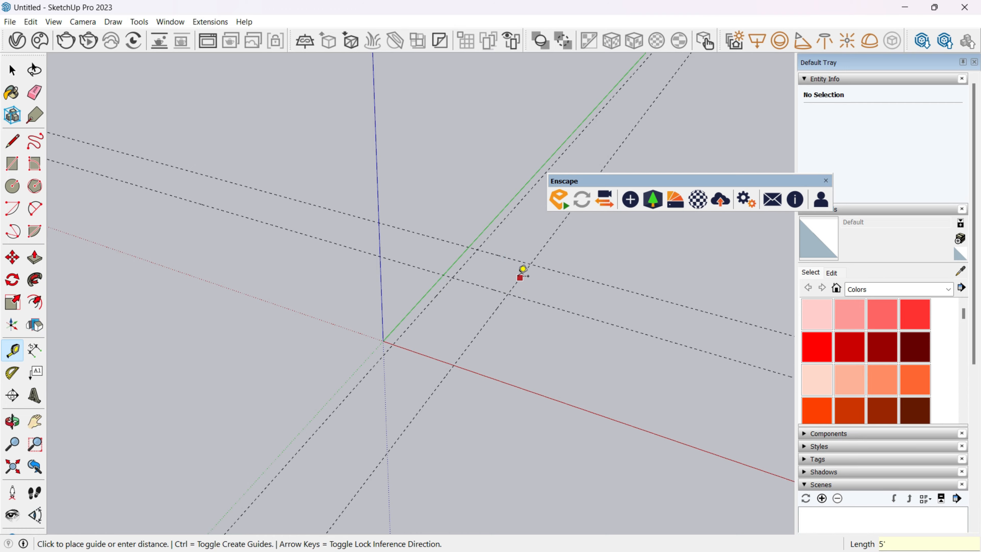
middle_drag(578, 288, 504, 288)
key(e)
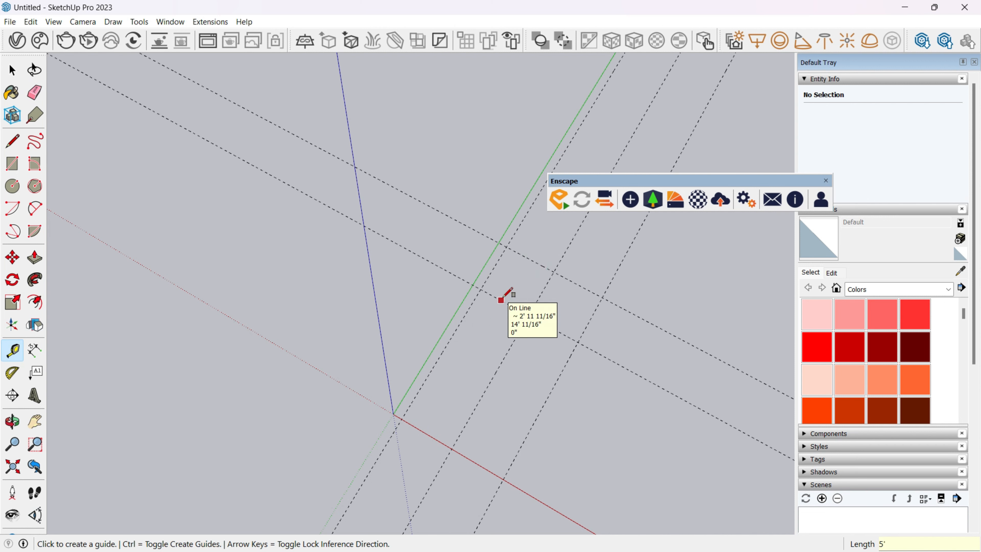
Draw two overlapping 5' wide rectangles along the guides and erase the inner lines to form one L-shaped face.
key(r)
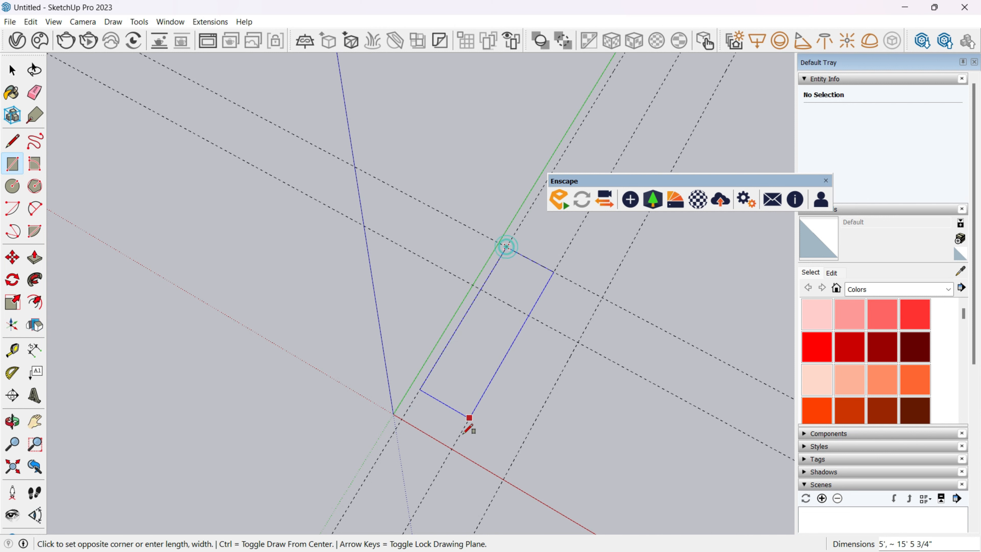
click(455, 444)
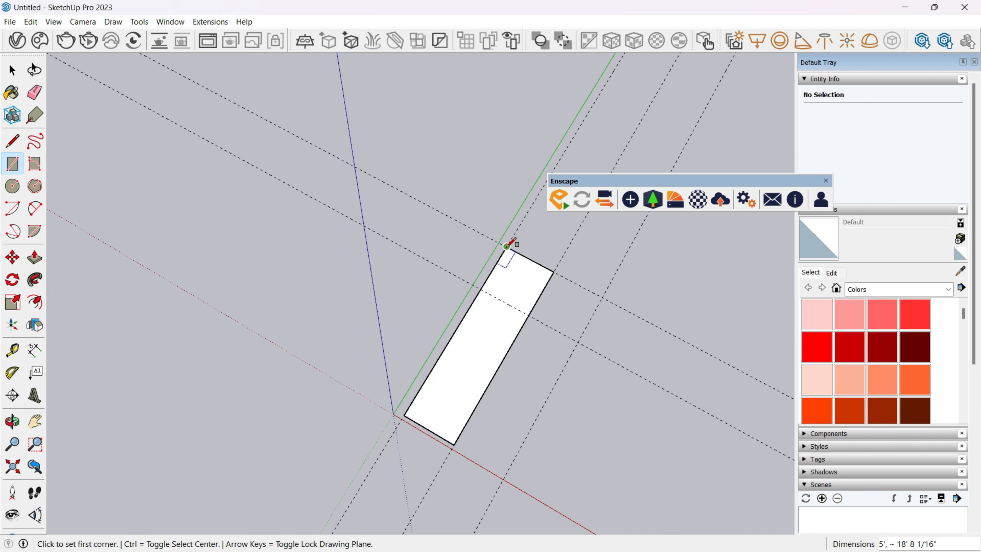
click(602, 354)
key(e)
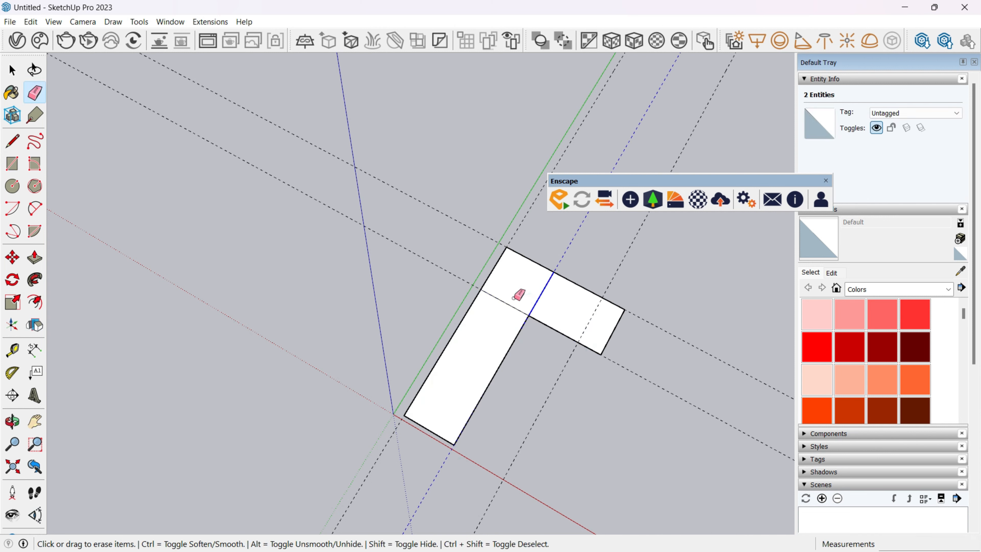
key(Delete)
key(space)
Offset the L-shaped face's outline outward to form a wall band around the floor.
key(f)
click(467, 310)
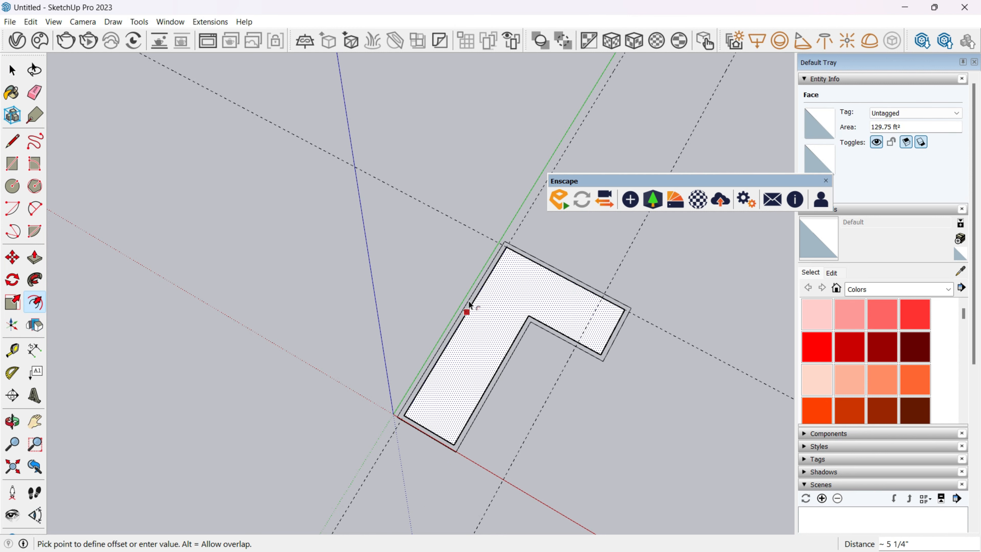
click(468, 301)
Group the L-shaped floor and wall outline, and remove the remaining guide lines.
key(space)
click(427, 432)
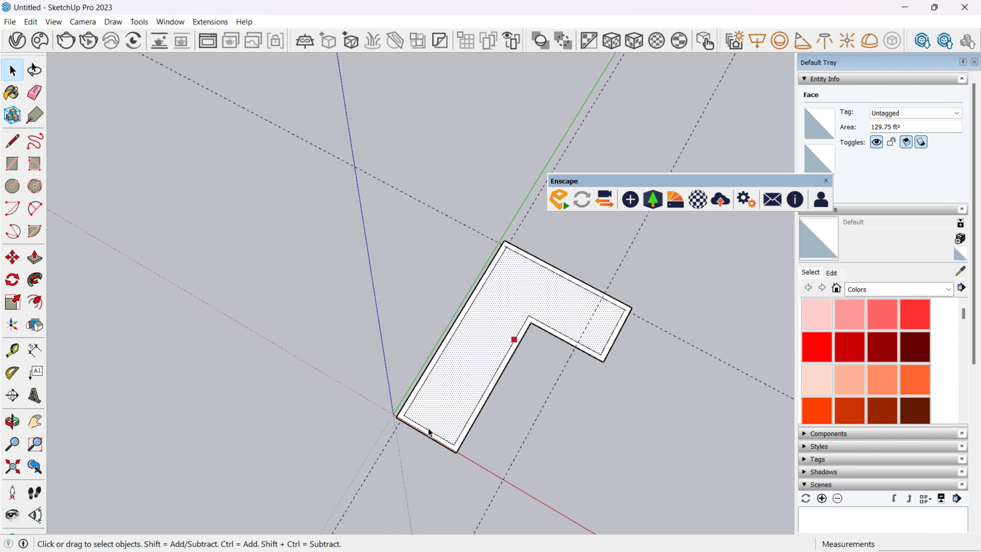
middle_drag(548, 427, 542, 417)
key(ctrl+g)
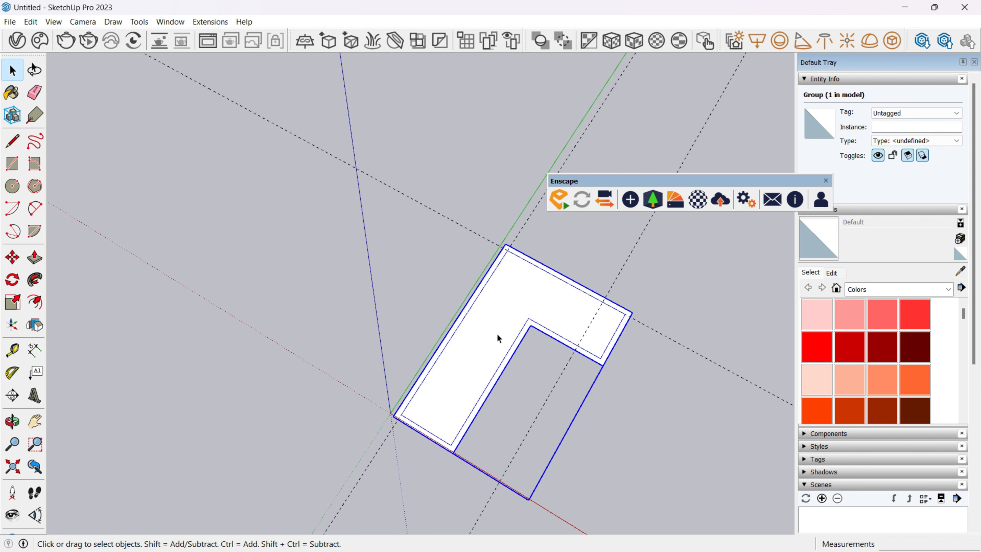
click(393, 135)
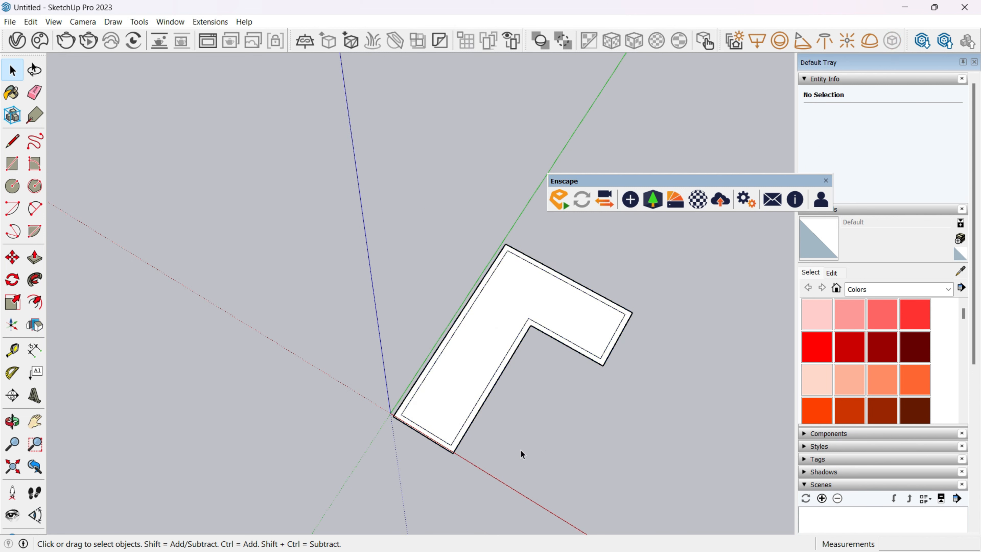
Inside the group, extrude the wall band 10' with Push/Pull.
middle_drag(520, 450, 541, 367)
scroll(485, 327, up, 3)
key(p)
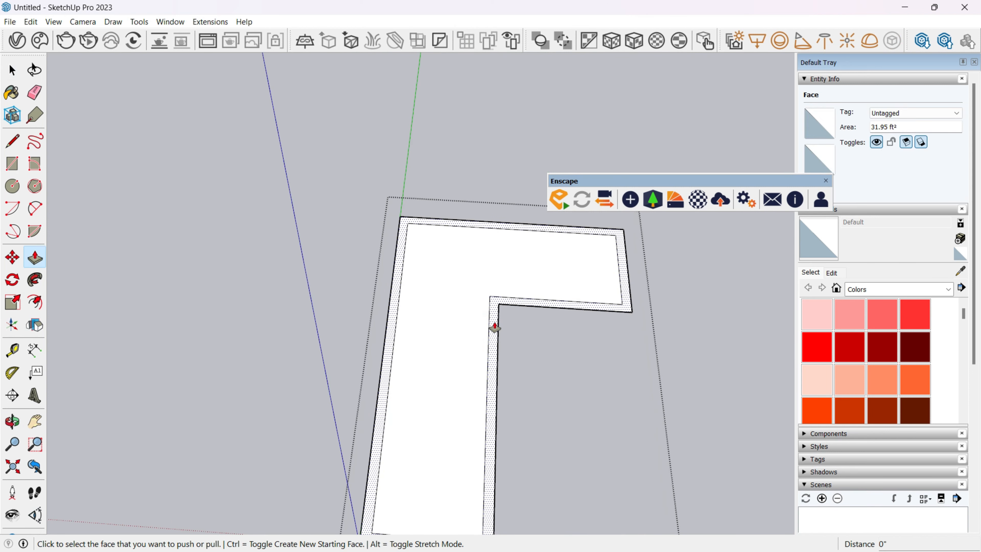
click(495, 328)
text(10')
key(Return)
scroll(502, 288, down, 3)
middle_drag(496, 272, 490, 351)
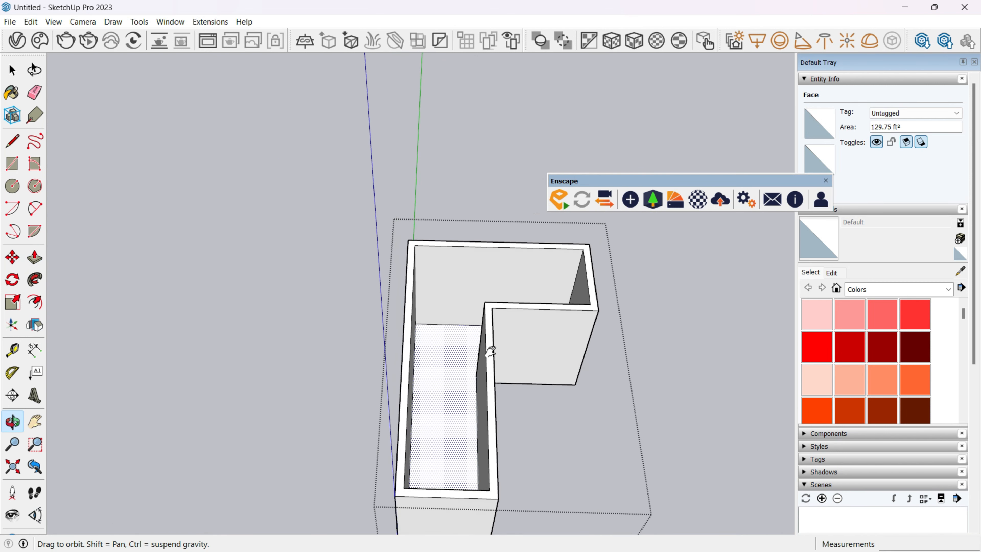
Copy the vertical edge at the walls' inner corner straight across onto the back wall.
scroll(479, 342, up, 3)
key(space)
click(469, 309)
middle_drag(467, 307, 482, 335)
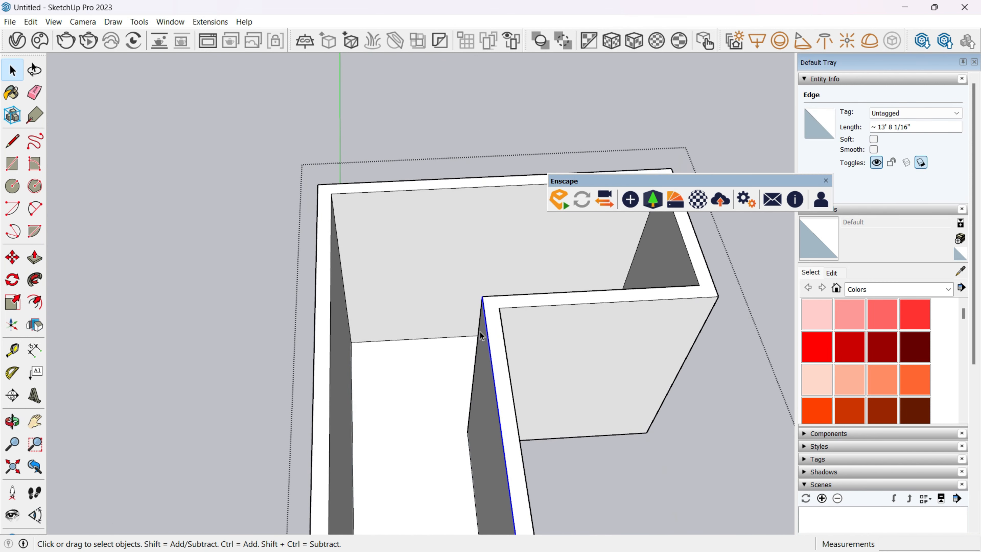
click(467, 428)
key(ctrl)
middle_drag(453, 337, 440, 236)
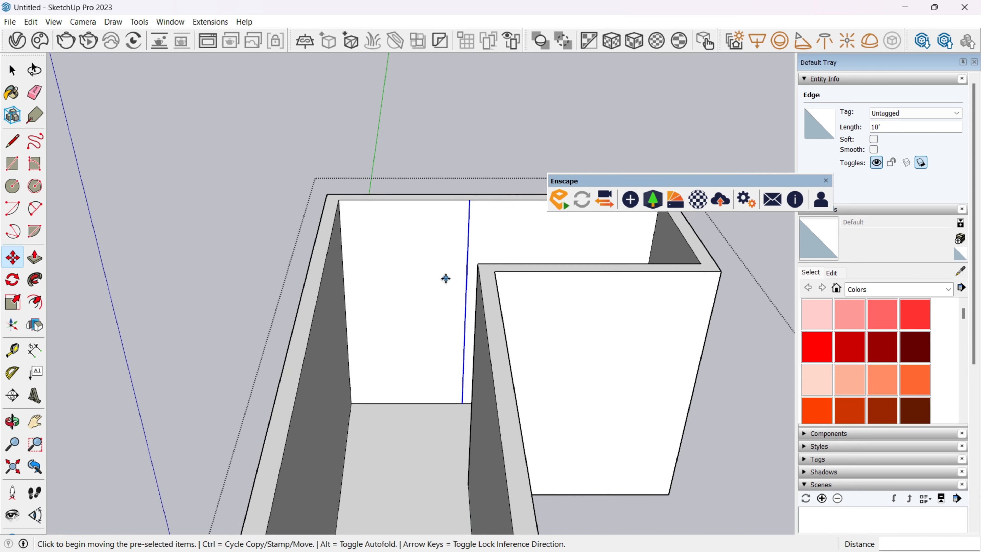
Leave the wall group and draw two rectangles across the wall tops to cover the L-shaped room.
key(space)
scroll(516, 316, down, 5)
key(Escape)
middle_drag(516, 317, 494, 505)
key(r)
scroll(462, 251, up, 3)
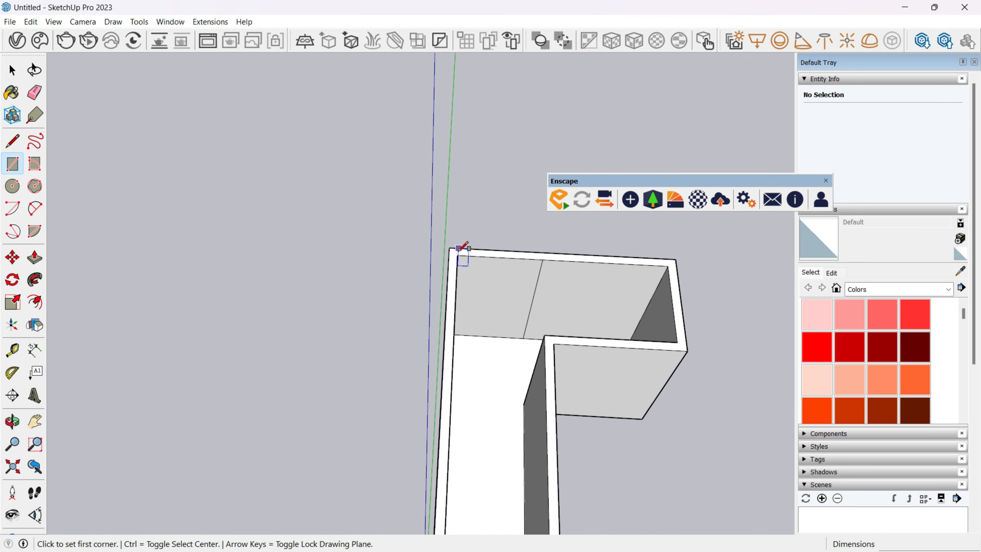
key(space)
click(458, 256)
key(r)
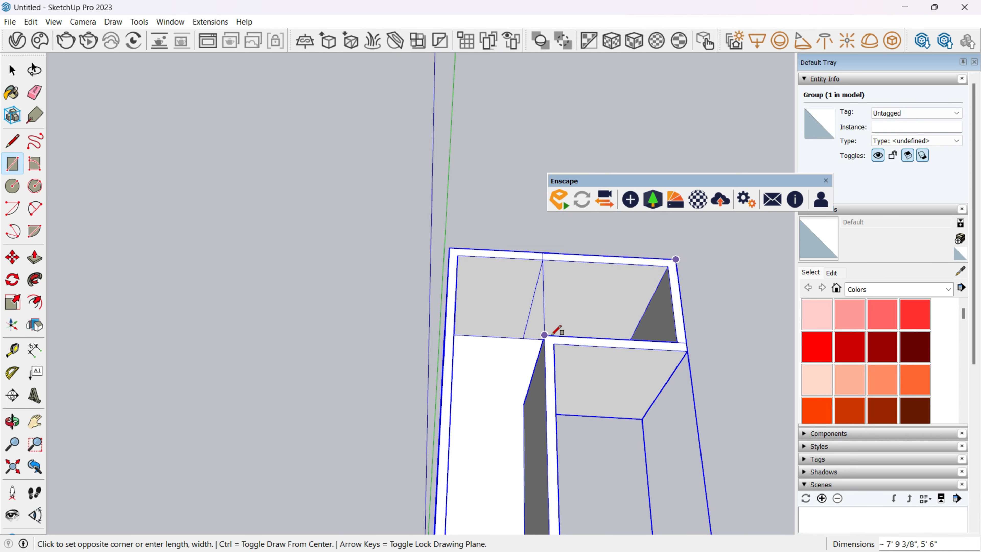
click(550, 336)
click(451, 248)
scroll(453, 252, down, 3)
mouse_move(458, 289)
shift+middle_down()
mouse_move(444, 232)
mouse_move(485, 254)
mouse_move(478, 279)
shift+middle_up()
click(485, 344)
Erase the dividing edge between the two cover rectangles to make a single L-shaped face.
scroll(486, 246, up, 5)
scroll(478, 278, up, 1)
key(space)
key(e)
click(486, 217)
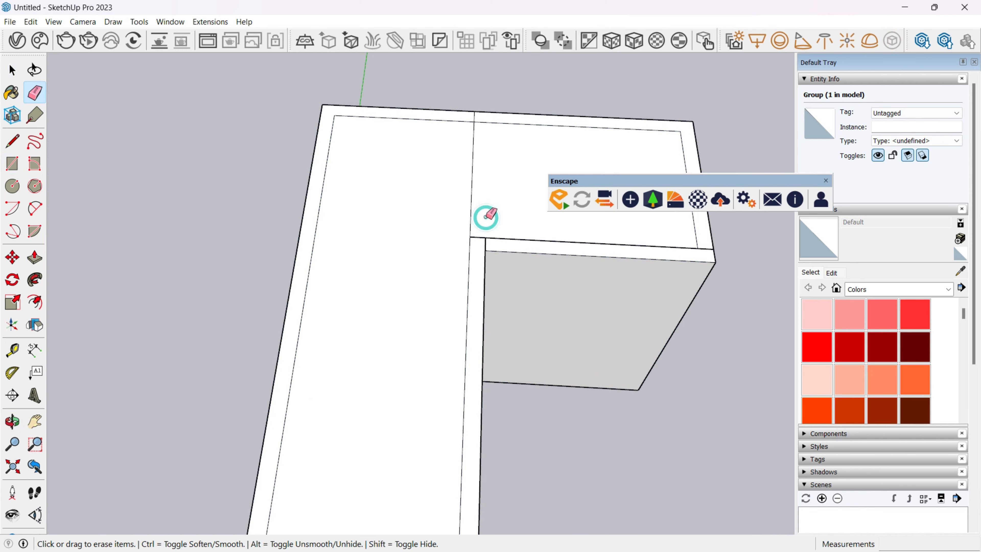
key(space)
drag(467, 200, 478, 195)
middle_drag(479, 189, 476, 122)
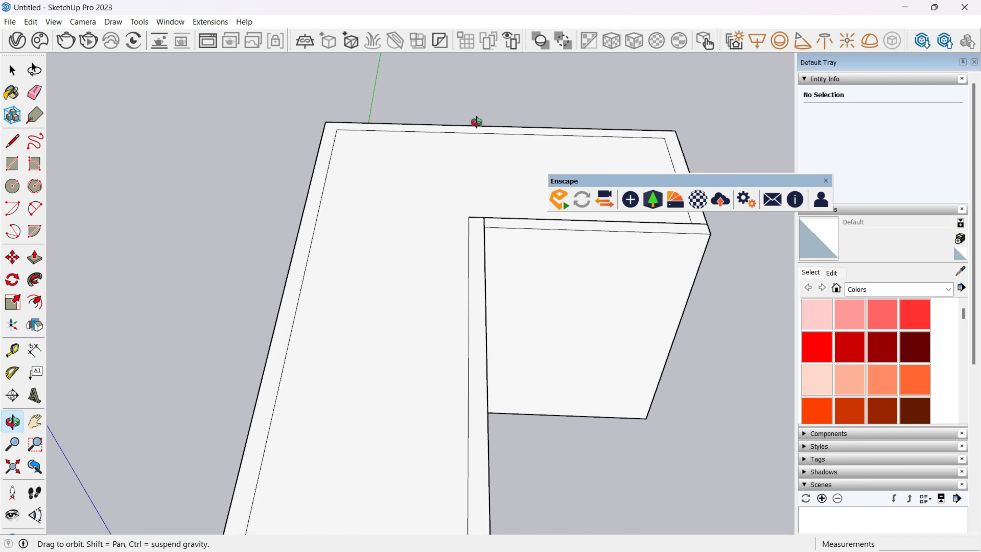
Group the L-shaped cover face and move it up about 1' 2 3/8" above the walls.
key(space)
double_click(420, 310)
key(ctrl+g)
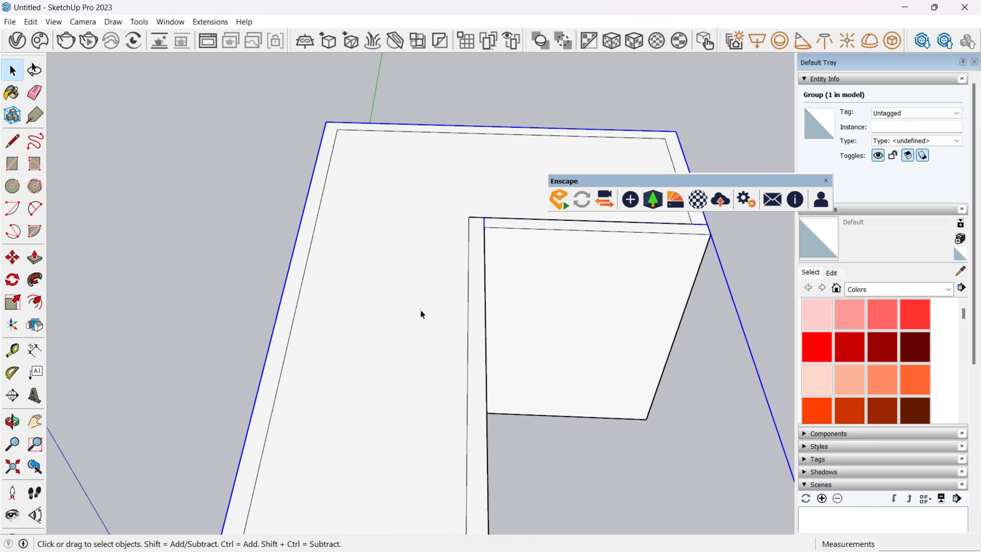
key(m)
middle_drag(432, 272, 431, 167)
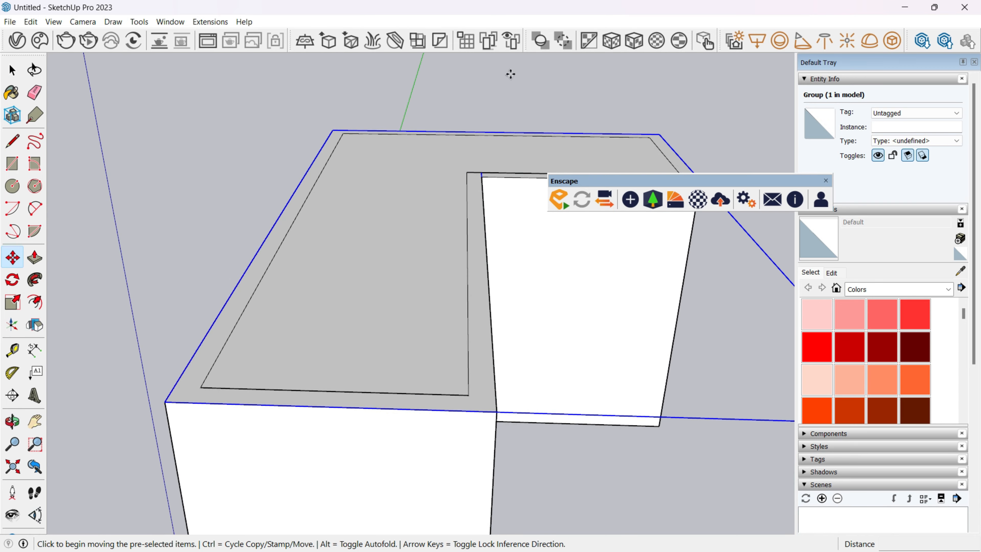
middle_drag(511, 73, 488, 272)
click(596, 347)
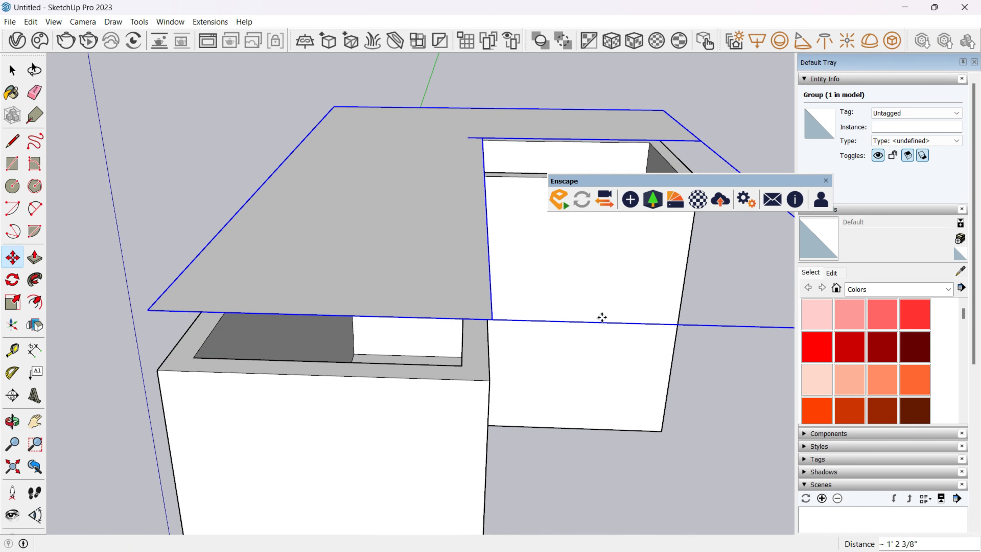
Open the cover group and erase the stray edge at its inner corner.
key(space)
double_click(452, 194)
middle_drag(453, 194, 459, 251)
key(e)
click(476, 144)
key(space)
click(447, 187)
key(Escape)
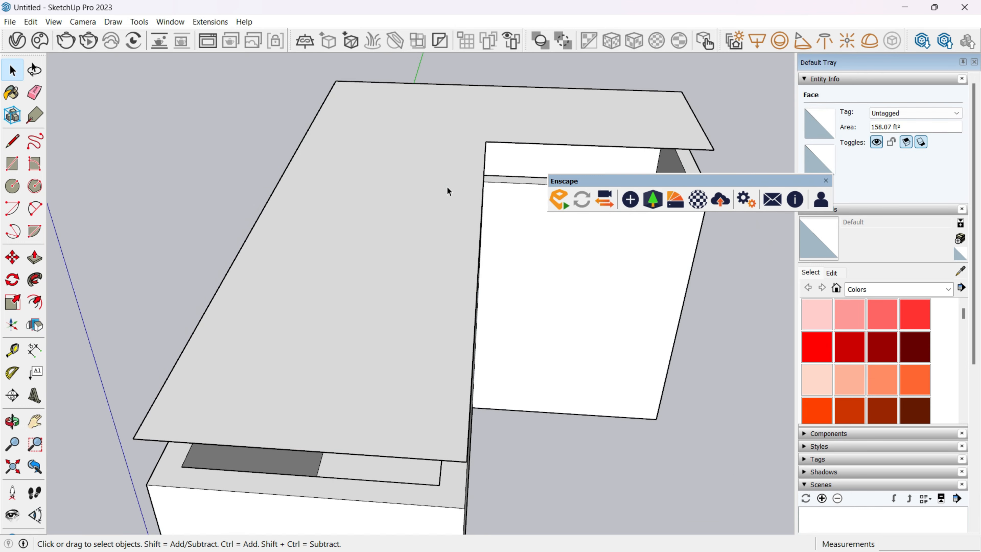
Extrude the L-shaped cover face 6" into a slab with Push/Pull.
double_click(447, 187)
key(p)
click(415, 212)
text(6)
key(Return)
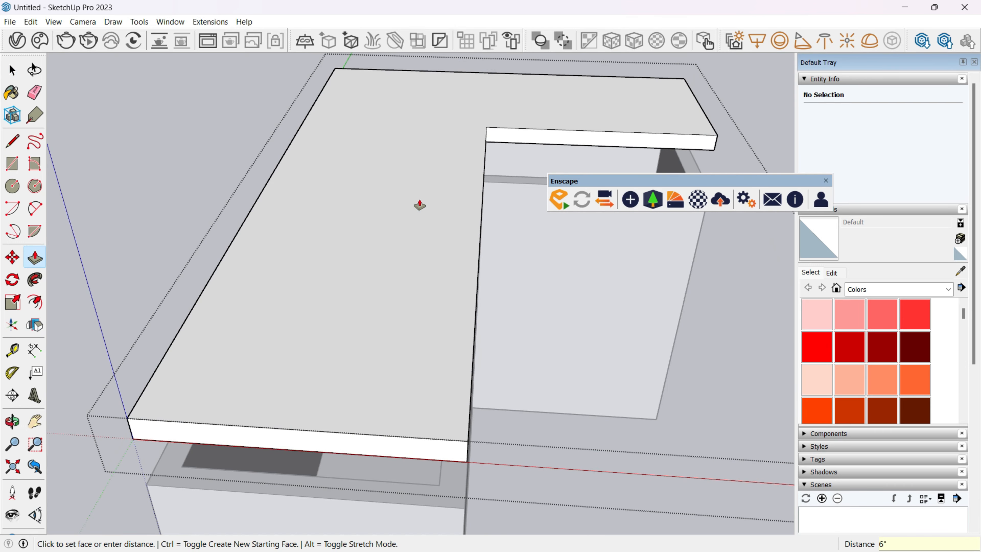
Move the L-shaped slab group up about 2' 9 3/8" to clear the walls.
key(space)
middle_drag(412, 259, 360, 262)
click(361, 263)
key(m)
click(358, 273)
click(363, 97)
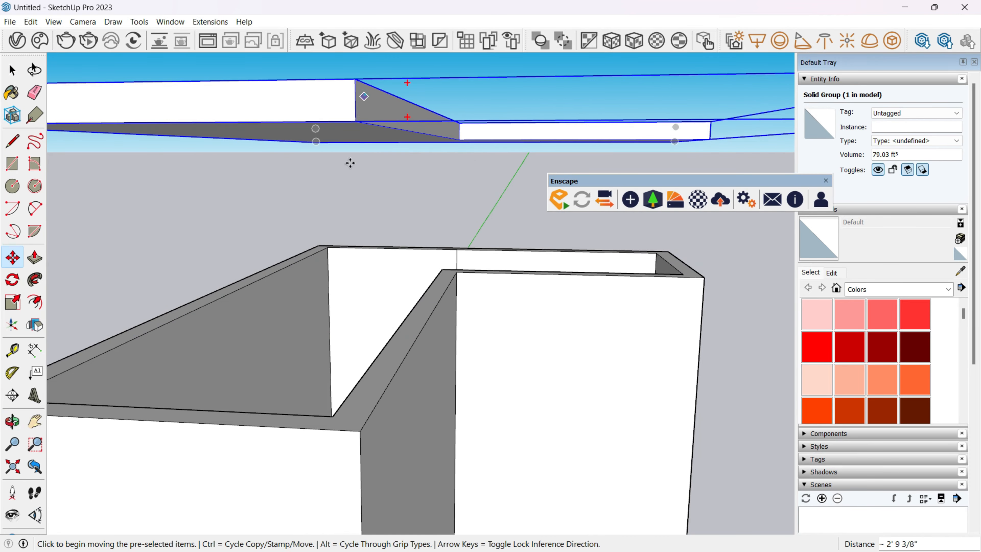
middle_drag(350, 163, 452, 284)
Open the slab group and draw a line along its underside, aligned with the inner corner of the walls.
key(space)
scroll(439, 378, down, 4)
double_click(423, 304)
middle_drag(423, 330, 417, 371)
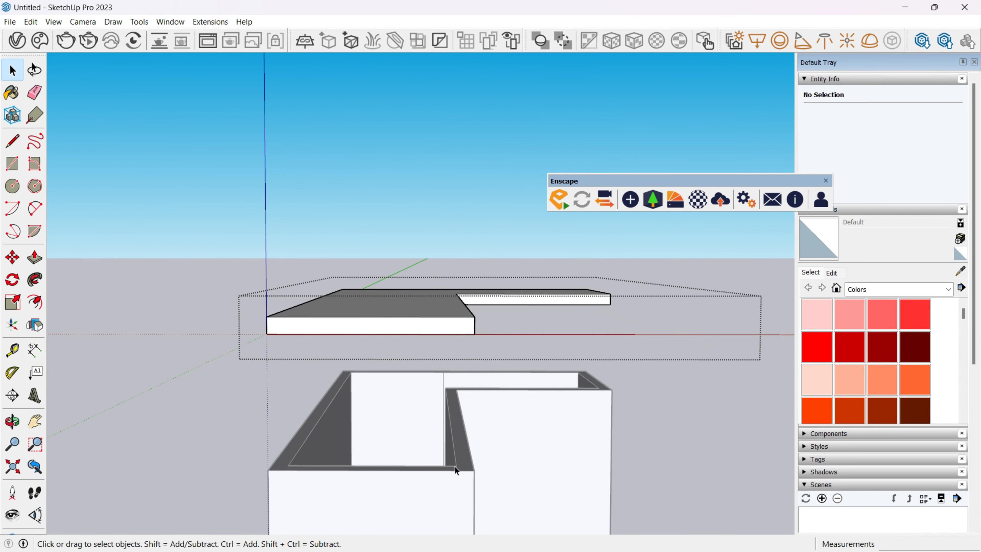
click(457, 465)
middle_drag(464, 337, 449, 256)
scroll(451, 276, up, 3)
click(459, 289)
key(l)
middle_drag(463, 394, 481, 438)
scroll(403, 445, up, 3)
key(space)
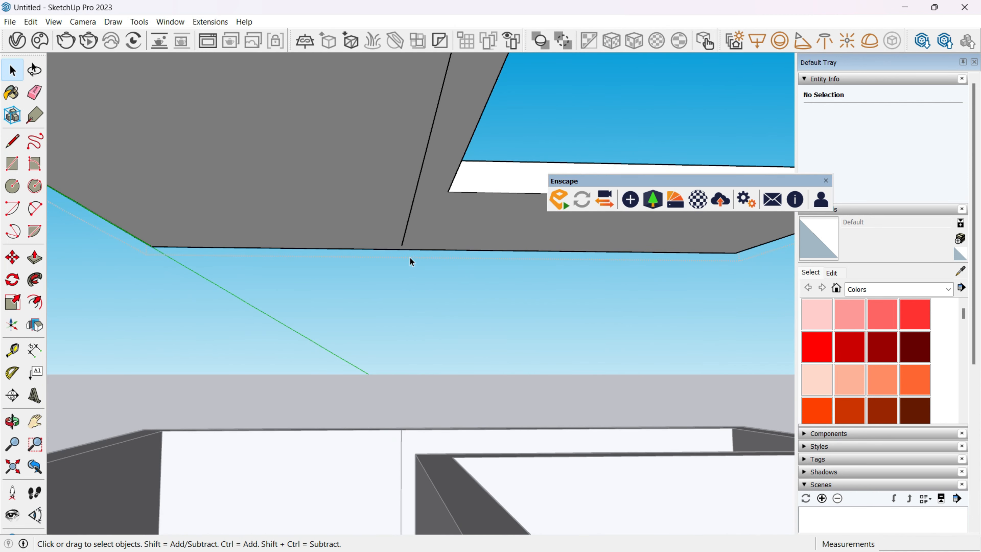
Extend the underside line's far end to the slab's back edge.
scroll(408, 253, up, 4)
key(l)
scroll(401, 245, up, 2)
click(393, 242)
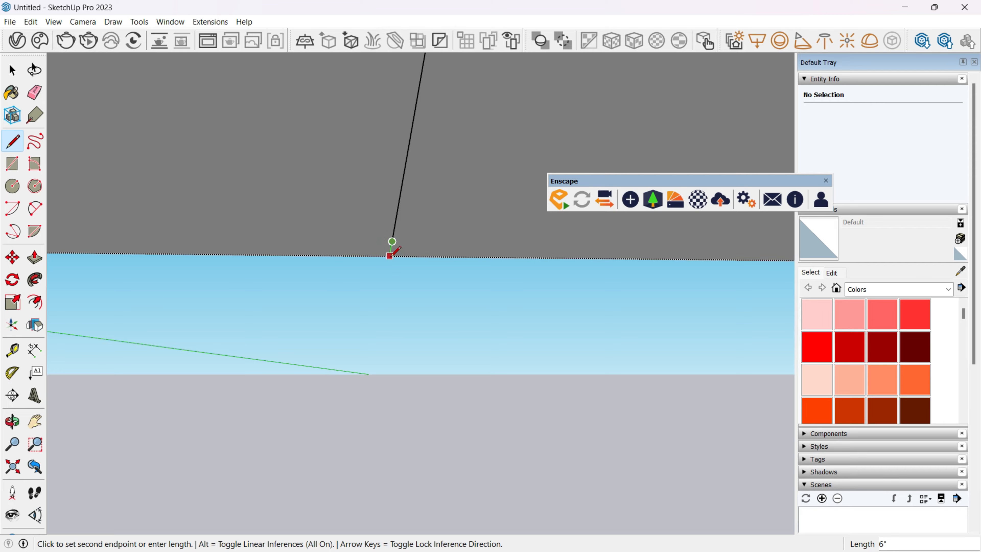
mouse_move(429, 257)
middle_down()
mouse_move(536, 191)
mouse_move(333, 285)
middle_up()
scroll(326, 332, up, 5)
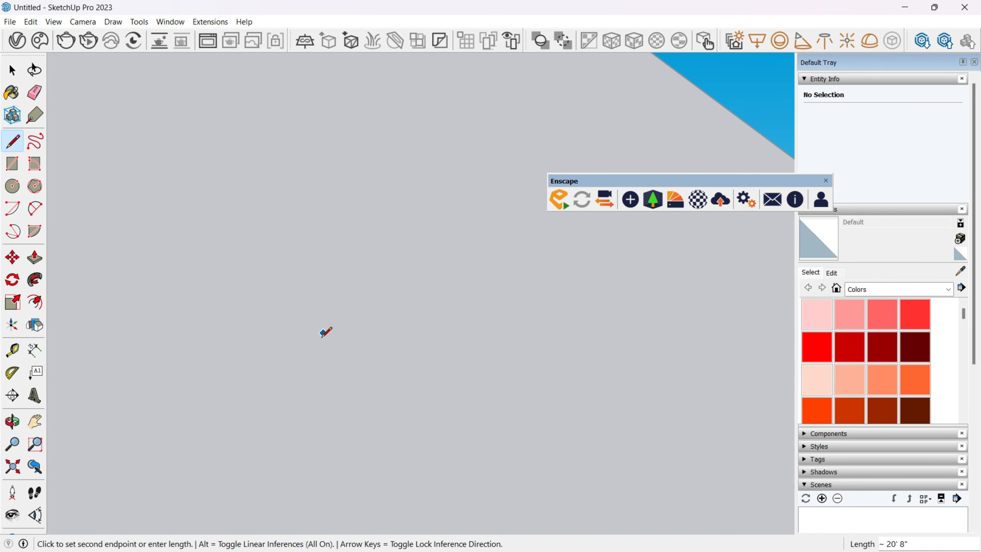
scroll(326, 332, down, 6)
mouse_move(287, 342)
middle_down()
mouse_move(760, 368)
mouse_move(104, 359)
middle_up()
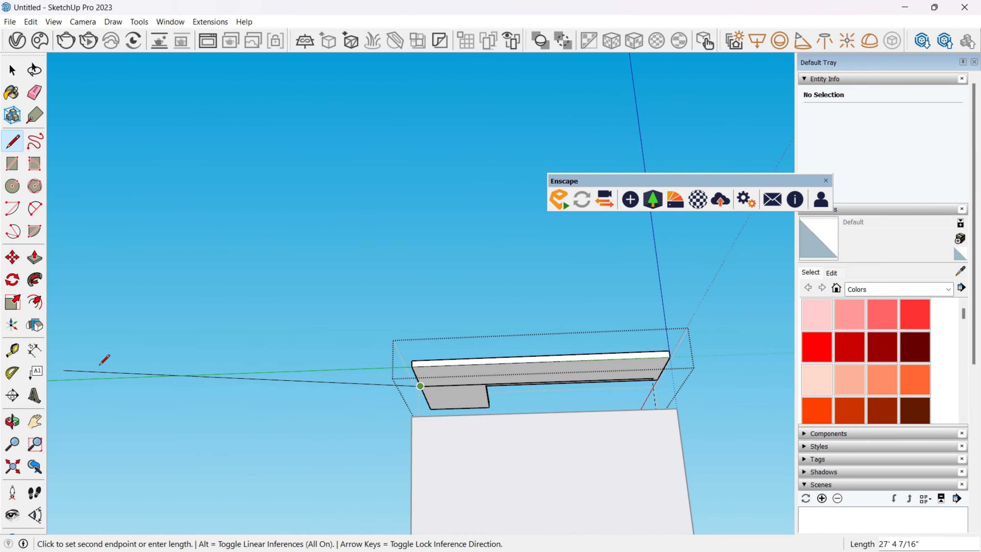
scroll(635, 401, up, 3)
scroll(449, 292, up, 4)
scroll(508, 248, up, 2)
Draw a line from the other end of the underside line to the slab's opposite edge.
key(space)
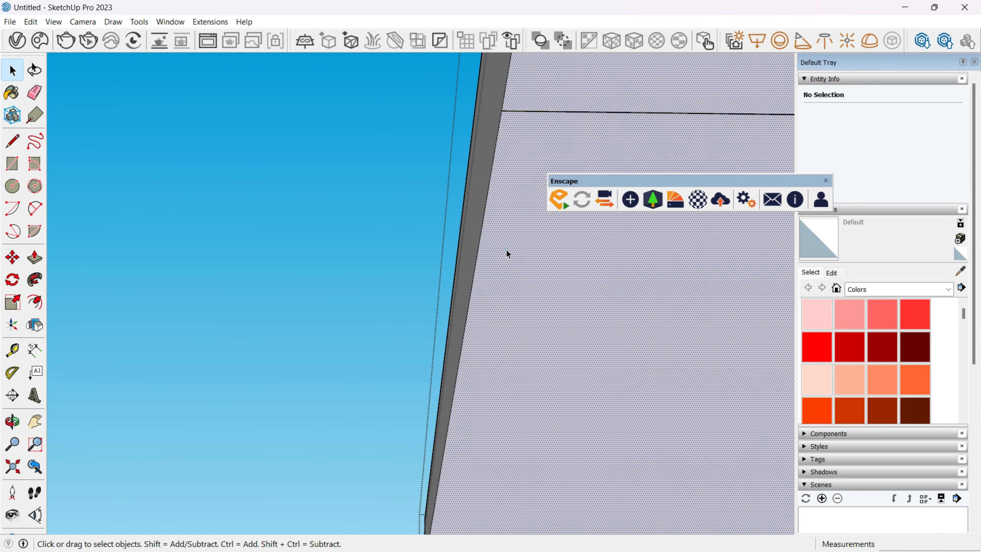
click(506, 252)
scroll(506, 243, down, 4)
key(l)
click(412, 252)
scroll(466, 262, down, 4)
shift+middle_drag(528, 302, 89, 325)
scroll(603, 311, up, 5)
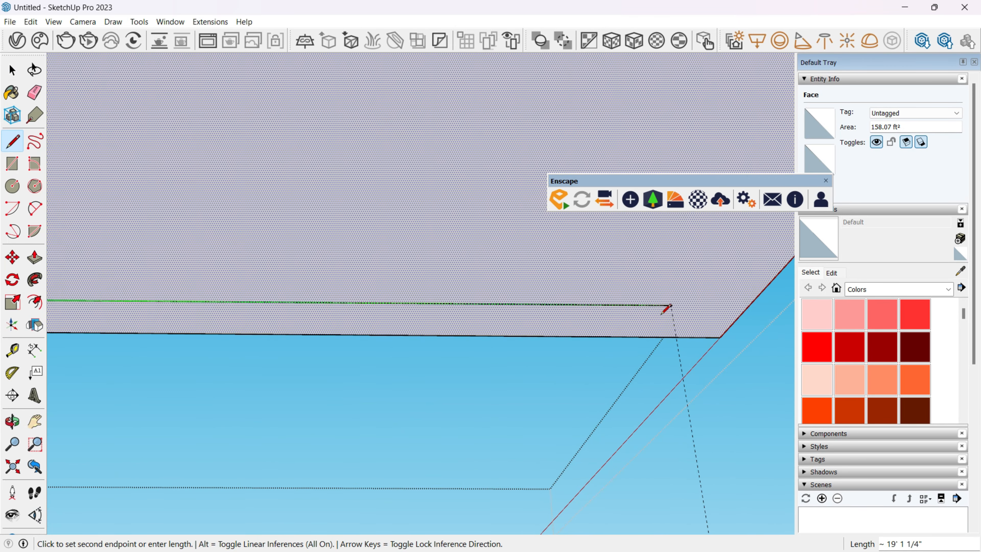
click(748, 306)
Erase the leftover construction line at the slab's underside.
scroll(747, 311, down, 8)
middle_drag(527, 315, 232, 460)
scroll(232, 460, down, 3)
middle_drag(374, 399, 397, 379)
key(space)
key(e)
click(410, 294)
key(space)
scroll(439, 329, down, 4)
middle_drag(439, 329, 402, 452)
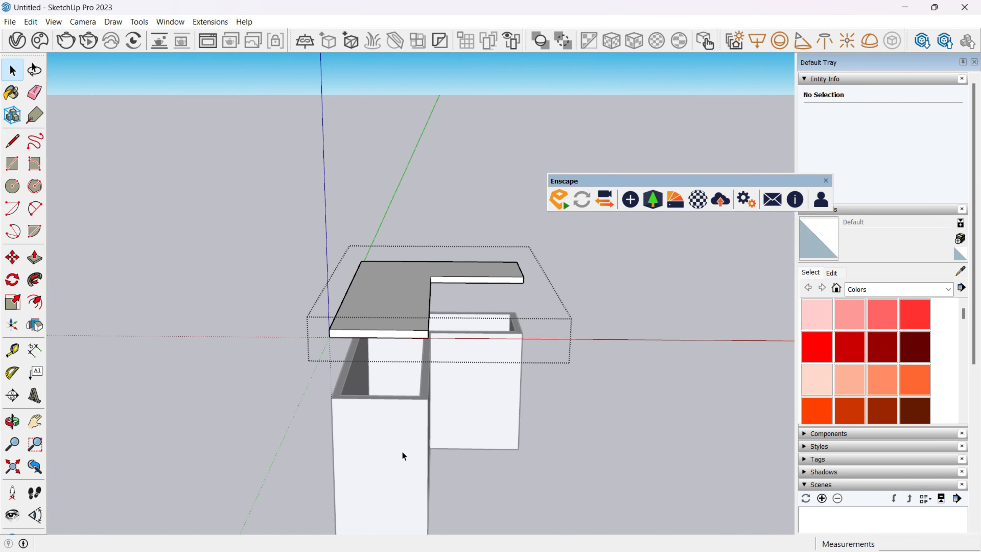
Leave the slab group and set the slab down on top of the walls.
click(403, 452)
middle_drag(402, 347, 410, 421)
right_click(412, 362)
click(488, 248)
click(683, 243)
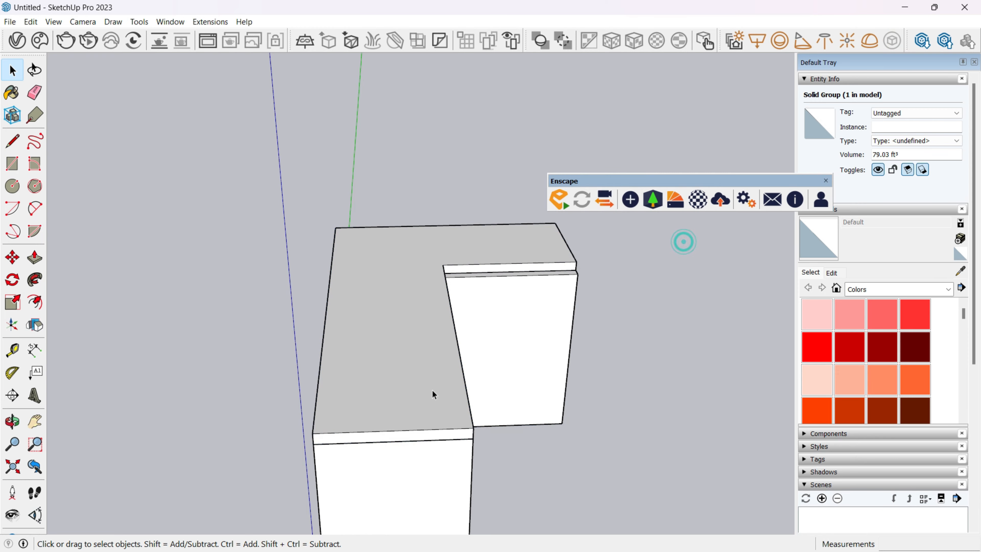
Move the L-shaped slab group upward again to expose the room's interior.
click(433, 390)
key(m)
click(433, 392)
click(433, 246)
middle_drag(457, 258, 429, 412)
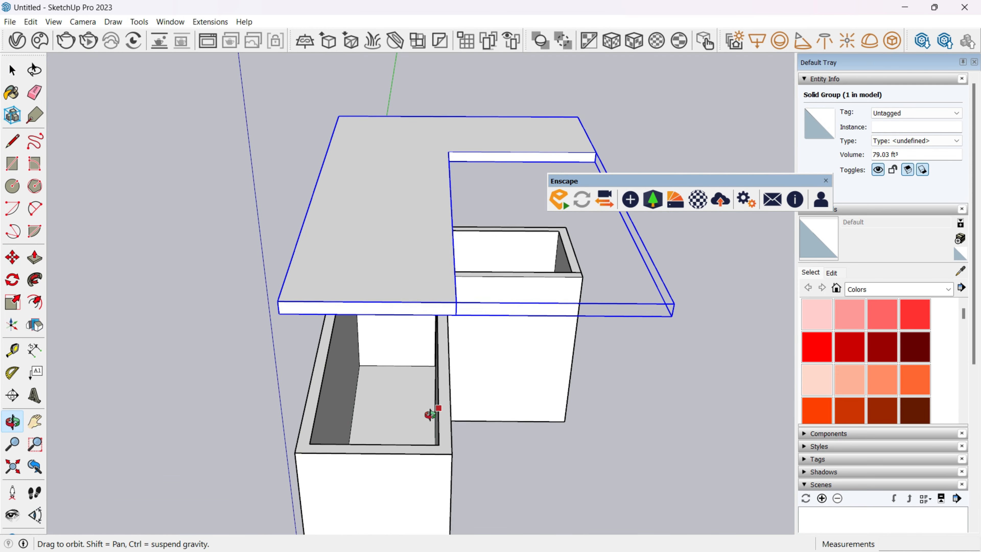
Undo the slab's last upward move and intersect the walls group's faces with the model.
key(space)
key(ctrl+z)
right_click(383, 461)
click(462, 341)
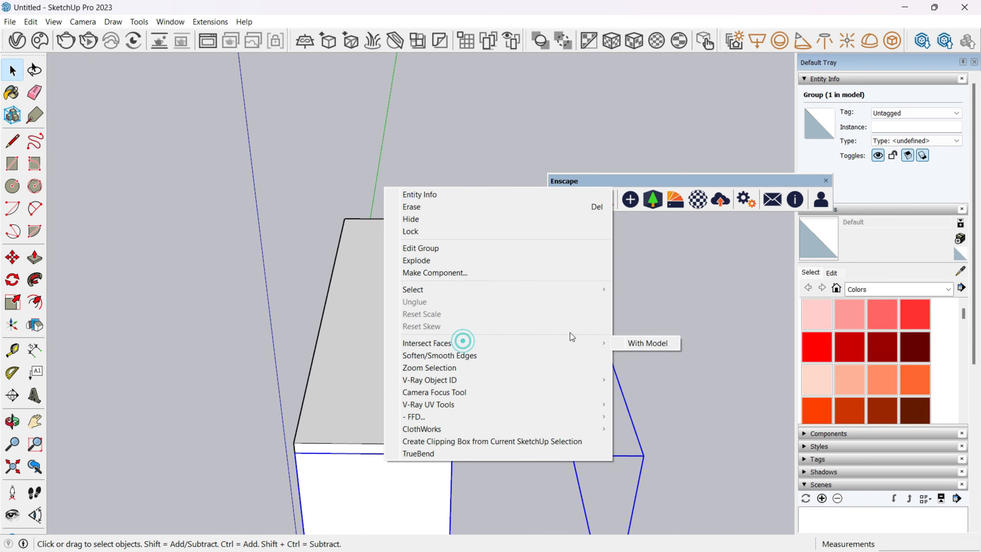
click(619, 339)
Lift the L-shaped slab group straight up, clear of the walls.
click(344, 406)
key(m)
click(344, 406)
click(361, 336)
middle_drag(417, 329, 468, 366)
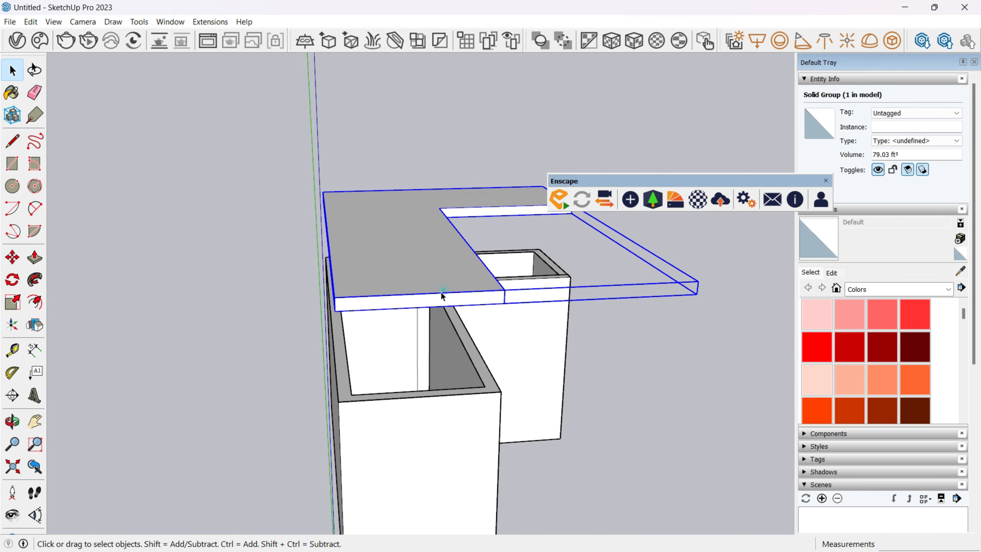
Try lowering the slab group vertically back down onto the walls.
key(m)
click(402, 291)
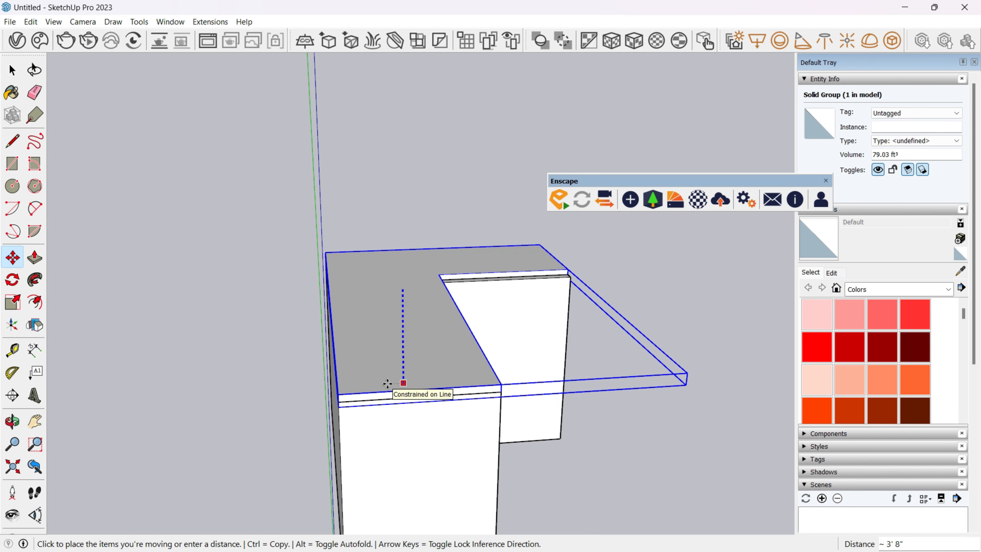
click(362, 394)
Place guides 3" inside the outline on the slab's underside and offset the outline inward to them.
key(t)
middle_drag(362, 393, 556, 258)
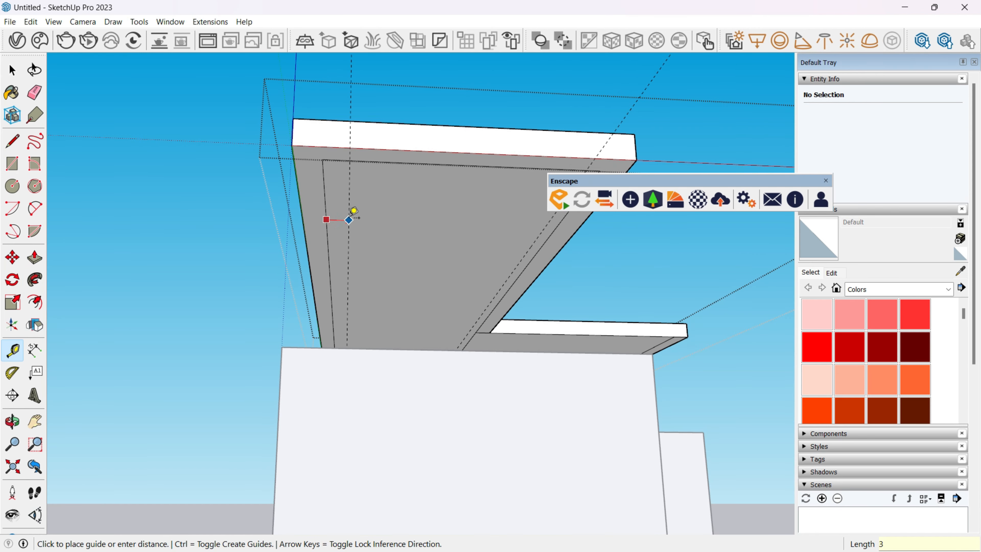
click(351, 225)
click(351, 224)
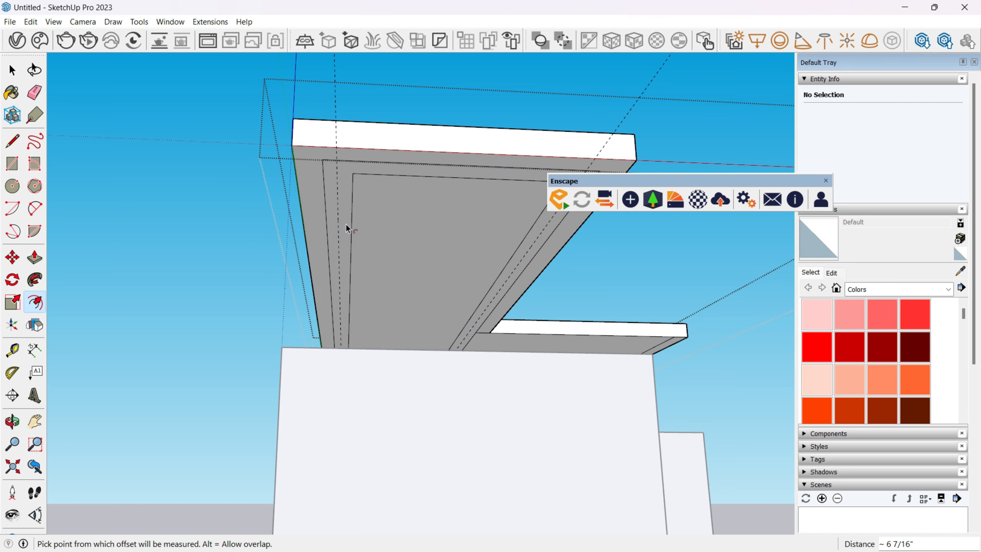
key(ctrl+z)
middle_drag(350, 222, 368, 171)
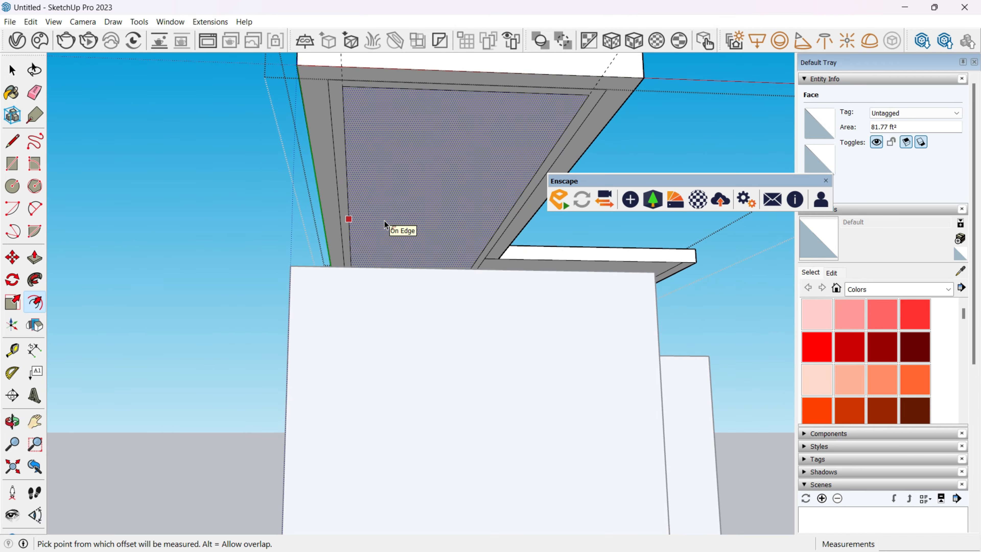
Move the short end edge of the inset outline on the slab's underside onto the outer outline.
middle_drag(424, 246, 373, 267)
scroll(386, 269, up, 5)
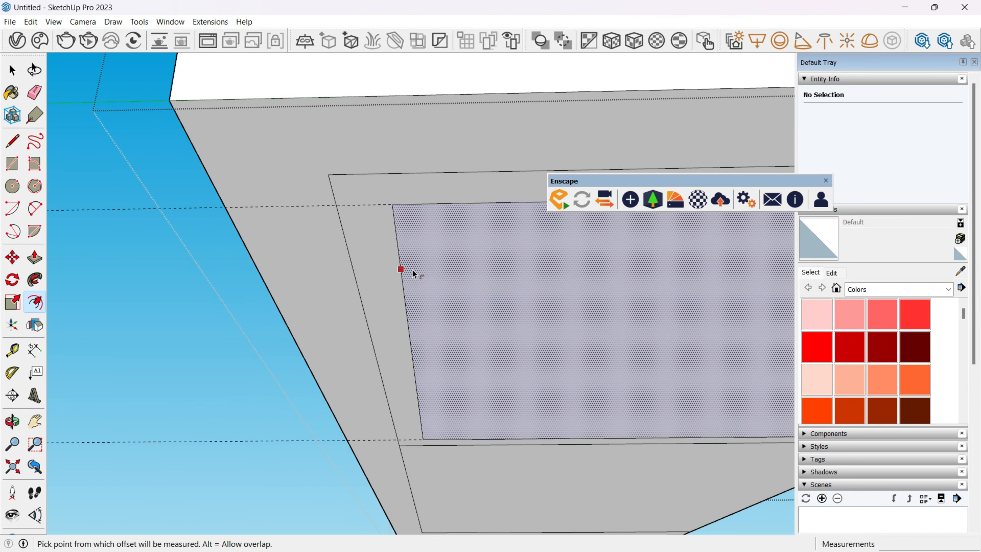
key(space)
click(400, 270)
key(m)
click(394, 213)
click(335, 203)
key(space)
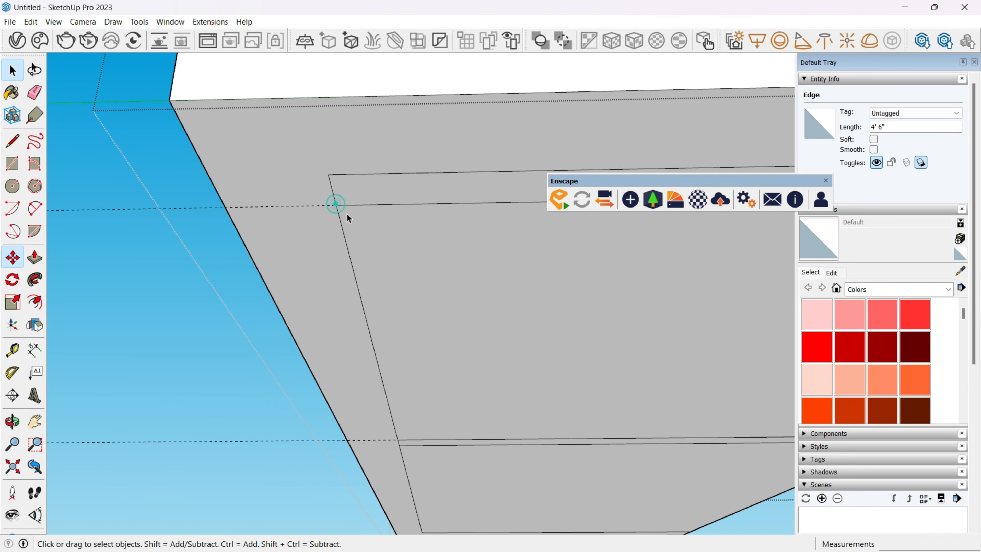
Pull the inset faces on the slab's underside down 3" to form a dropped ceiling.
key(p)
click(375, 246)
click(367, 260)
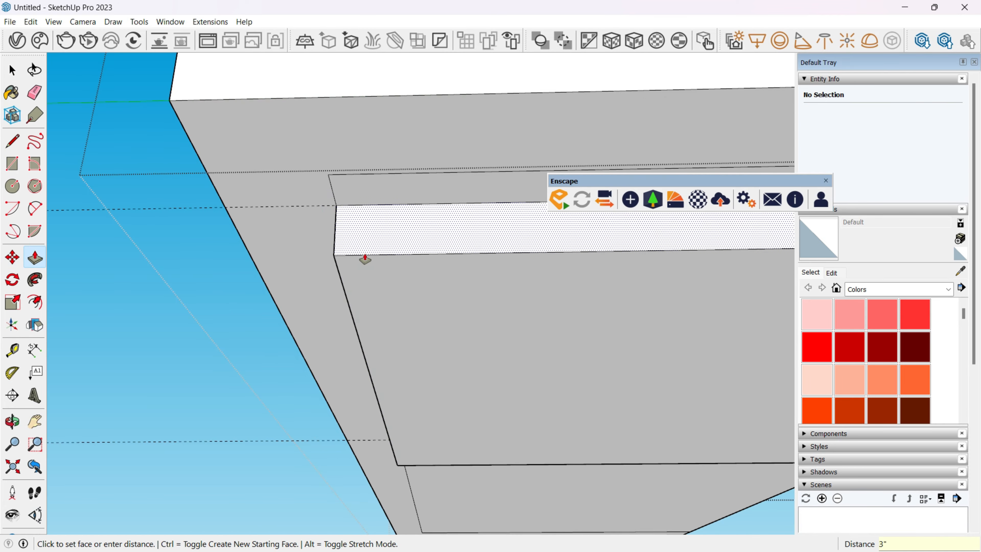
middle_drag(367, 260, 369, 333)
double_click(379, 312)
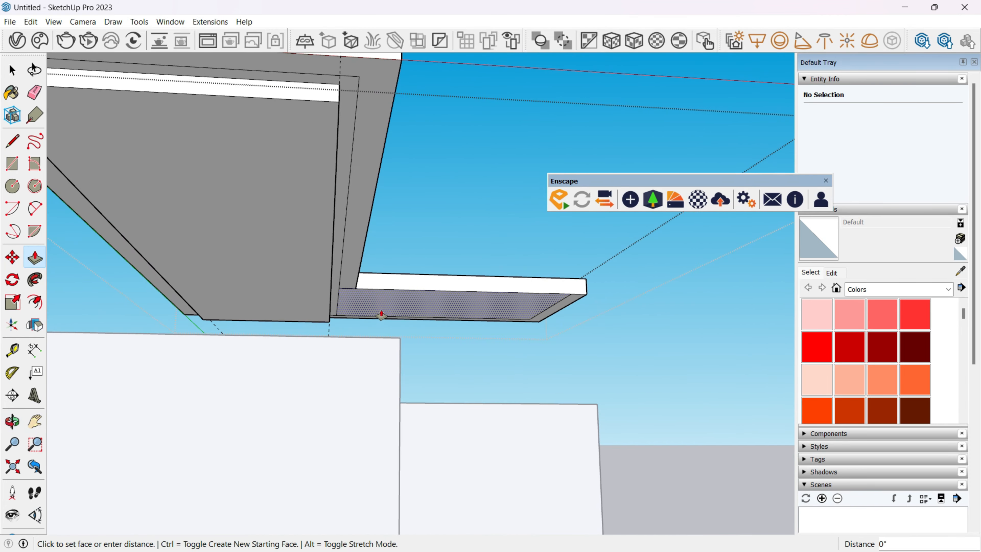
middle_drag(291, 271, 356, 270)
Leave the slab group and move it straight down onto the top of the walls.
key(space)
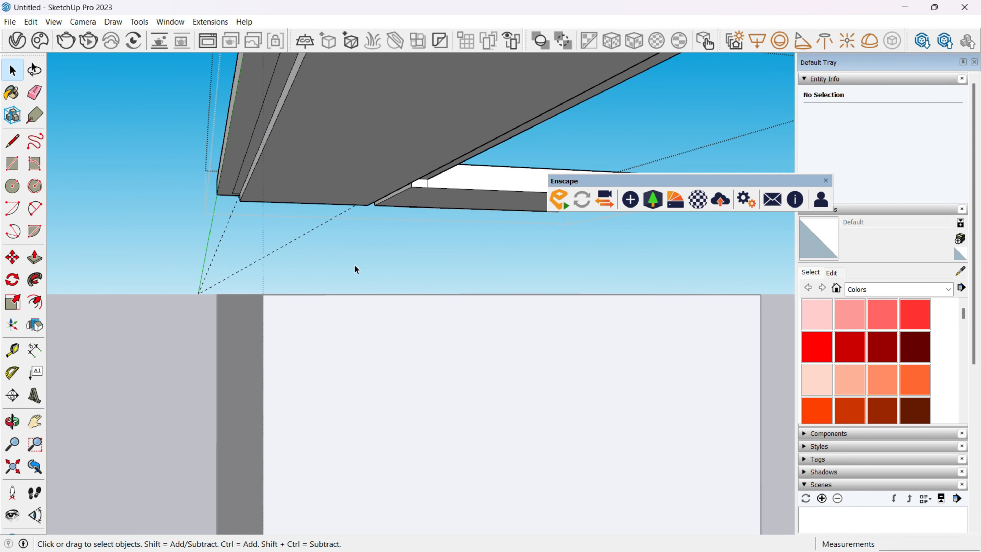
scroll(246, 228, down, 4)
click(274, 191)
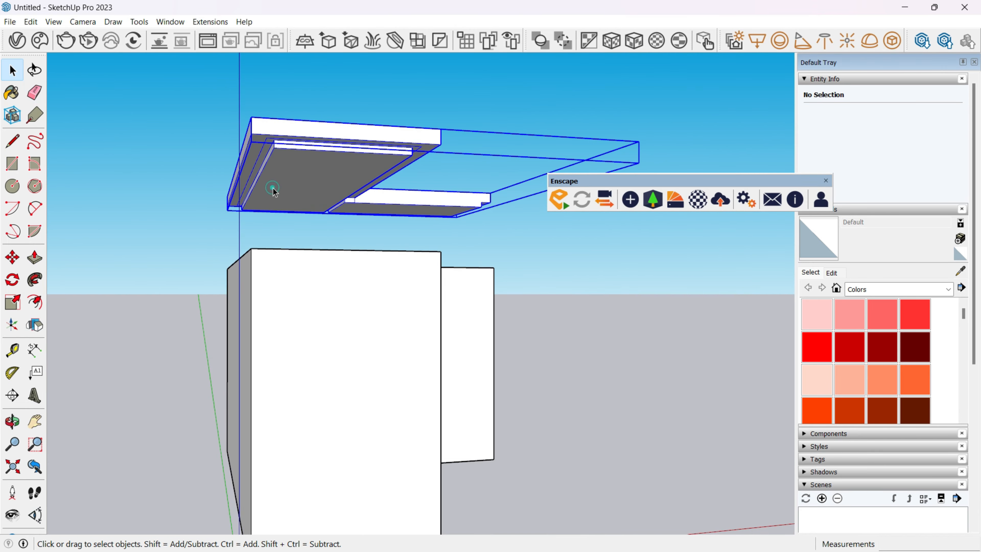
key(m)
click(249, 131)
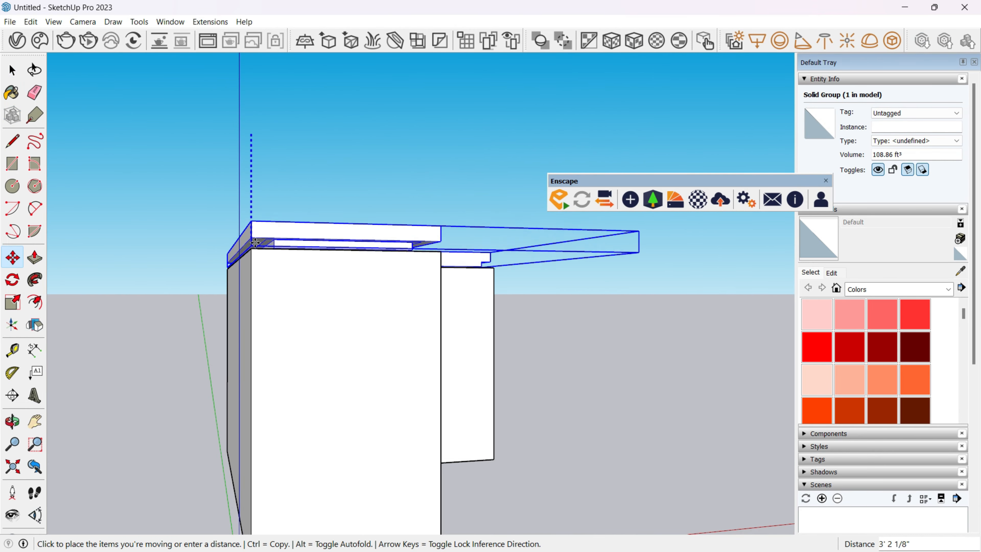
click(250, 246)
key(space)
Place a section plane parallel to the narrow end wall and move it about 12' 1" into the room.
middle_drag(271, 367, 236, 350)
click(324, 322)
click(575, 318)
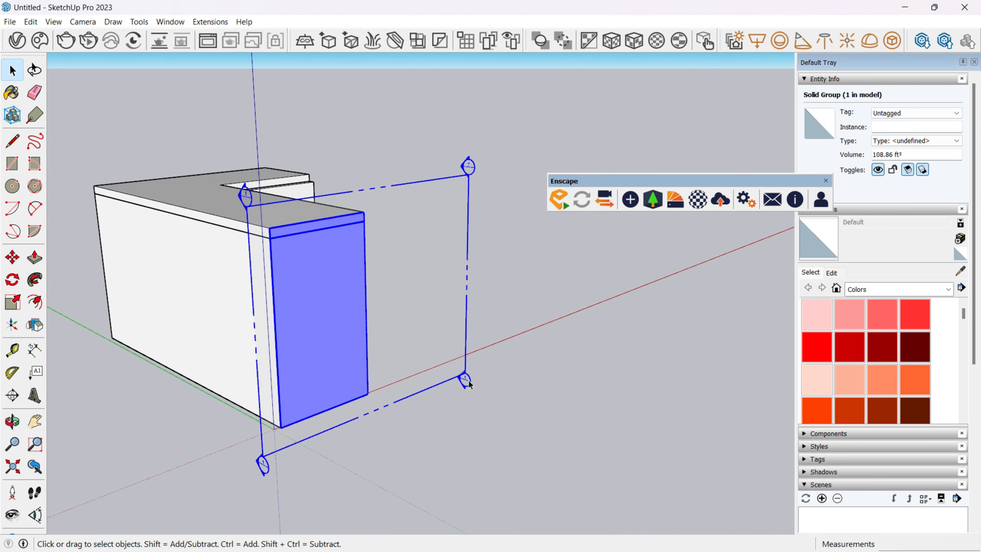
key(m)
click(541, 412)
click(387, 350)
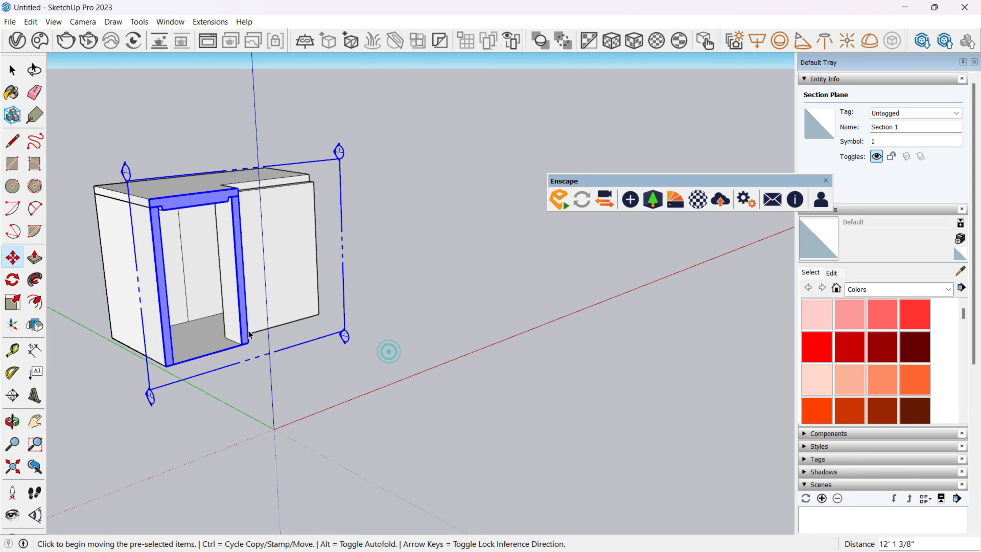
key(space)
middle_drag(271, 321, 70, 278)
scroll(311, 300, up, 5)
middle_drag(310, 309, 258, 210)
key(t)
middle_drag(318, 469, 318, 410)
key(space)
scroll(344, 363, down, 5)
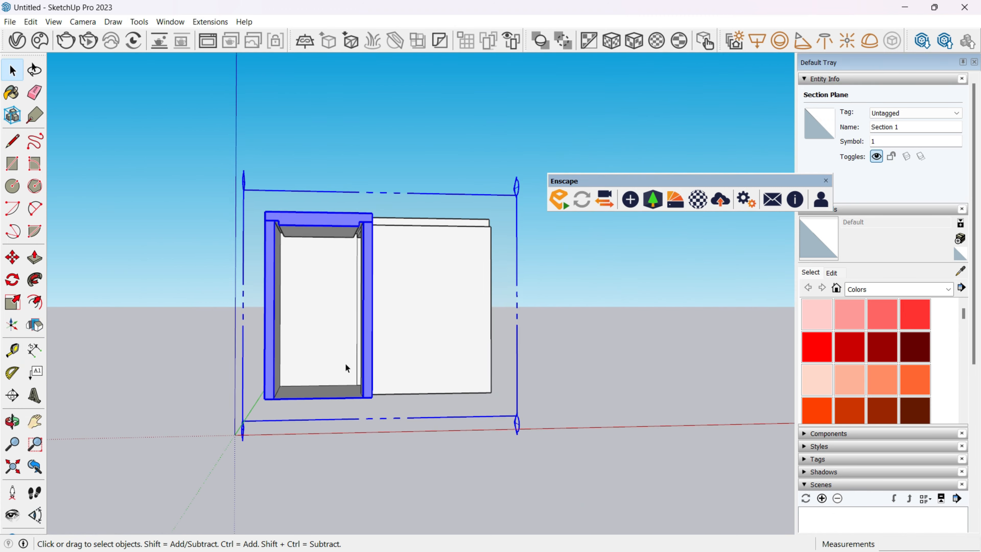
Move the section plane back toward the near end of the room to show more of the interior.
middle_drag(347, 367, 388, 400)
key(m)
click(514, 412)
click(573, 458)
key(space)
middle_drag(250, 388, 222, 422)
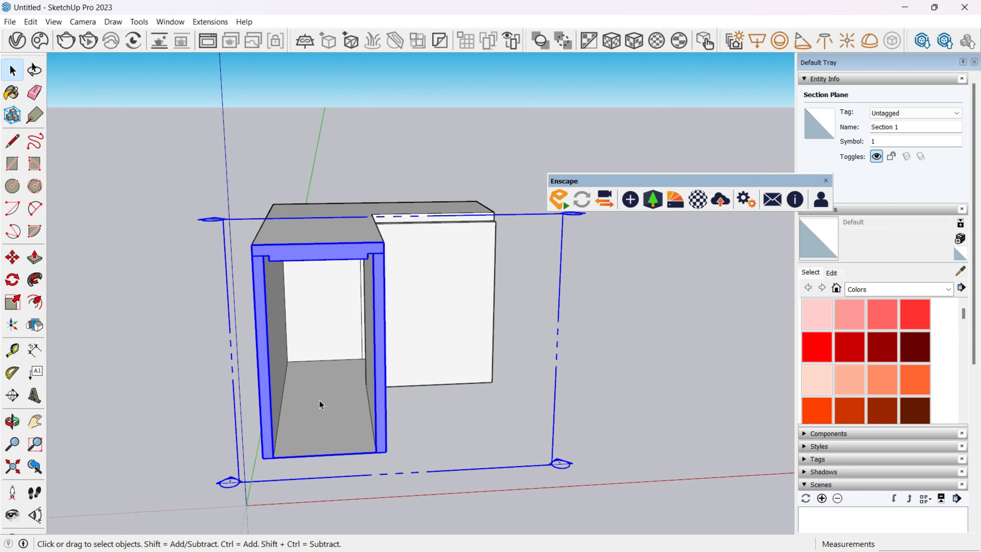
Draw a rectangle over the floor of the room's back wing, from one corner to the opposite corner.
middle_drag(320, 403, 342, 437)
scroll(386, 356, up, 5)
click(412, 344)
key(r)
scroll(256, 314, up, 4)
click(240, 299)
middle_drag(240, 300, 707, 278)
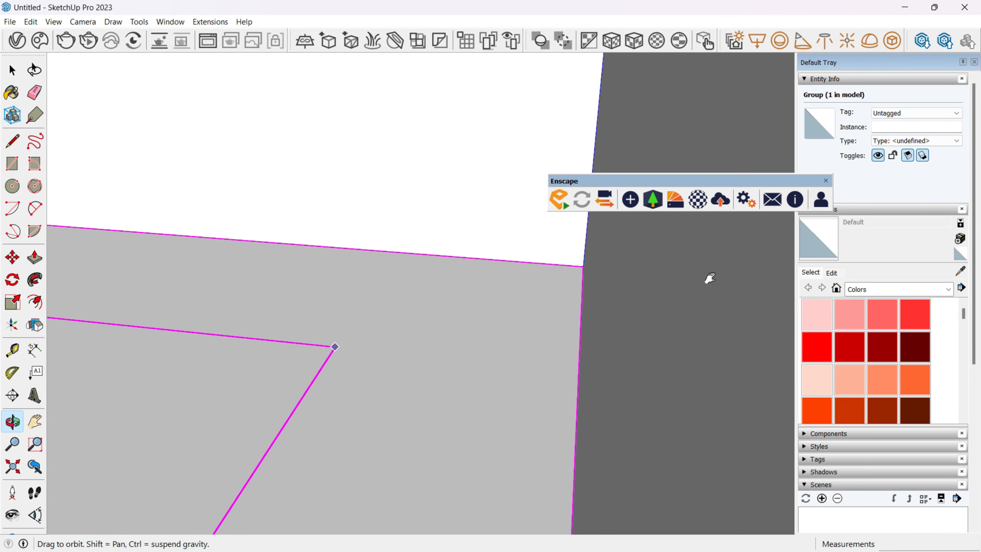
click(586, 266)
Open the back wing's floor rectangle for editing and try to pull its face by 5".
key(space)
double_click(548, 289)
key(p)
click(545, 291)
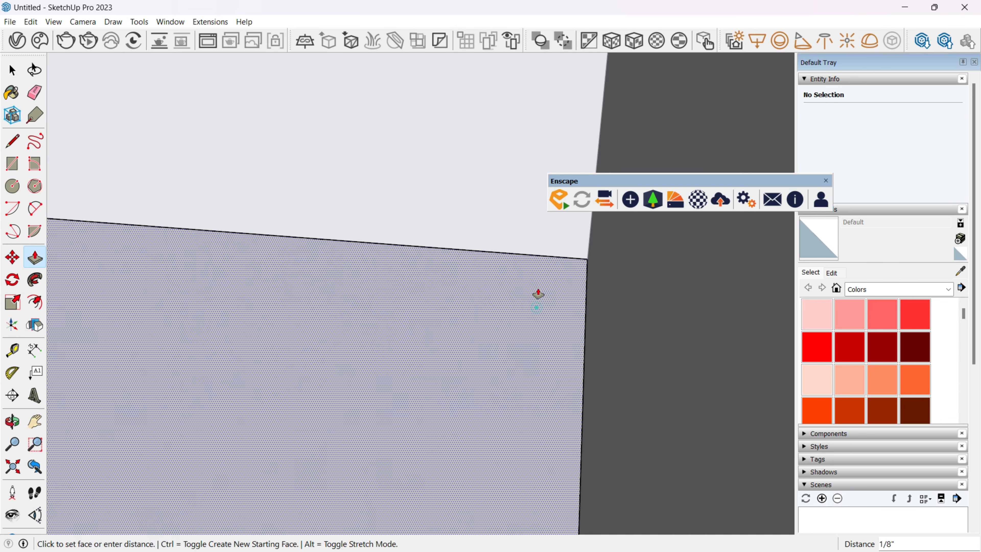
text(5)
key(Return)
key(space)
Pull the back wing's floor face up 3" to form a raised platform and leave its group.
scroll(543, 290, down, 3)
scroll(549, 294, down, 4)
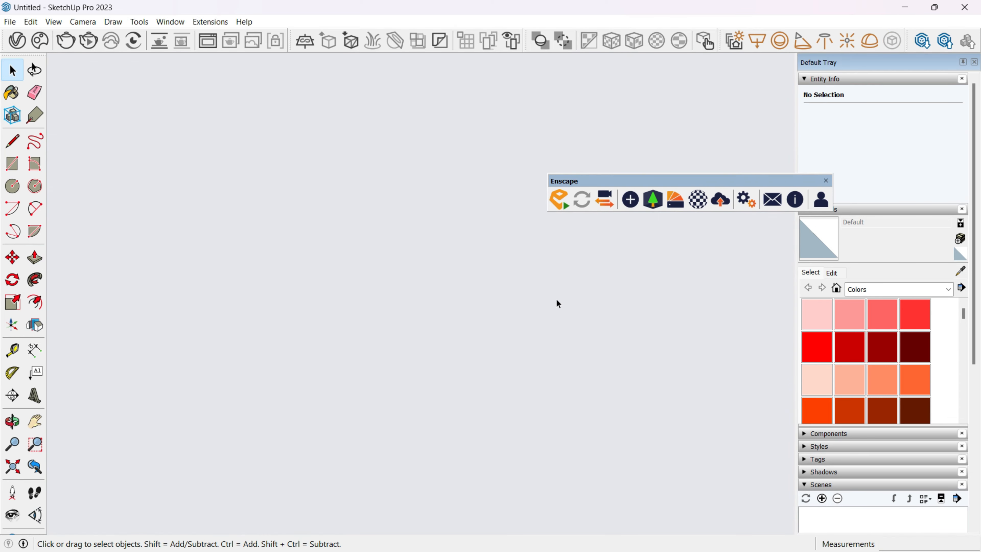
scroll(555, 317, down, 5)
middle_drag(550, 328, 147, 312)
scroll(491, 432, up, 6)
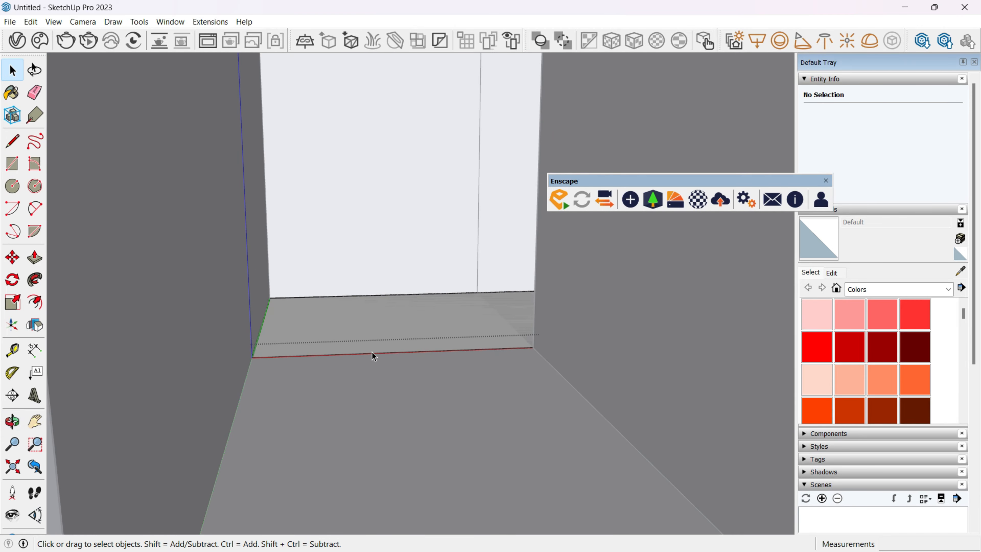
key(p)
click(368, 340)
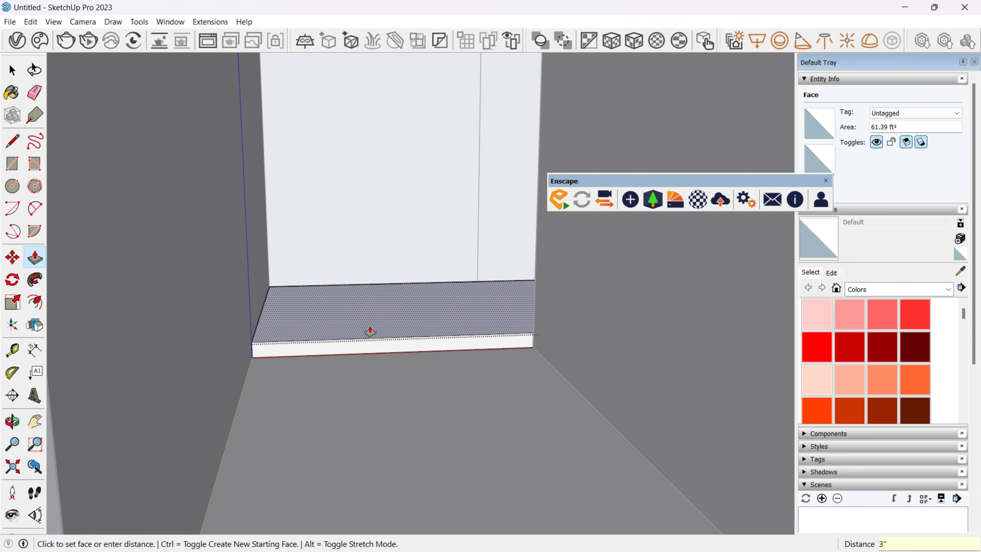
key(Return)
key(space)
key(Escape)
Place a horizontal guide across the back wall and draw a 4' 6" wide window rectangle from the dropped ceiling down to it.
scroll(374, 327, down, 4)
shift+middle_drag(377, 285, 362, 324)
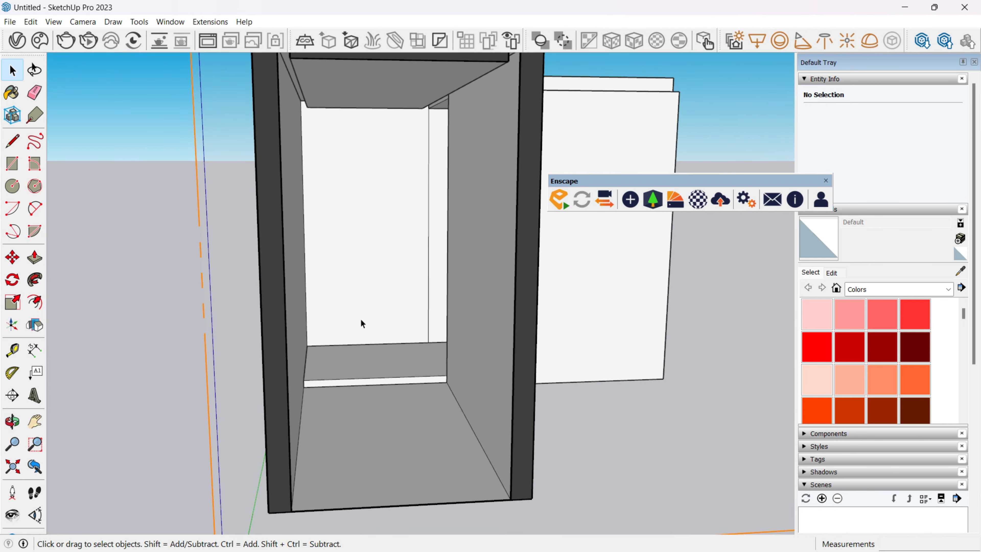
key(t)
scroll(362, 328, up, 3)
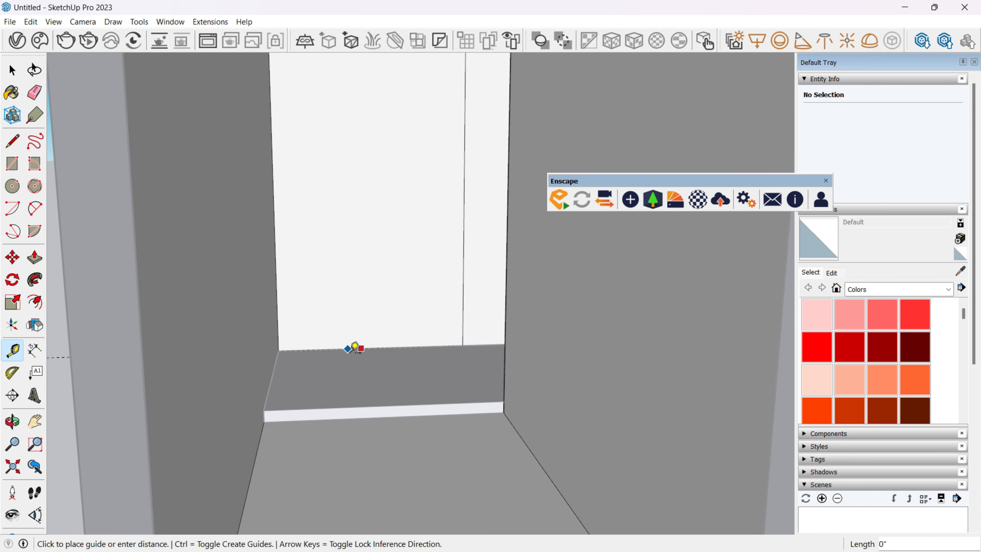
scroll(363, 206, down, 2)
middle_drag(361, 241, 351, 267)
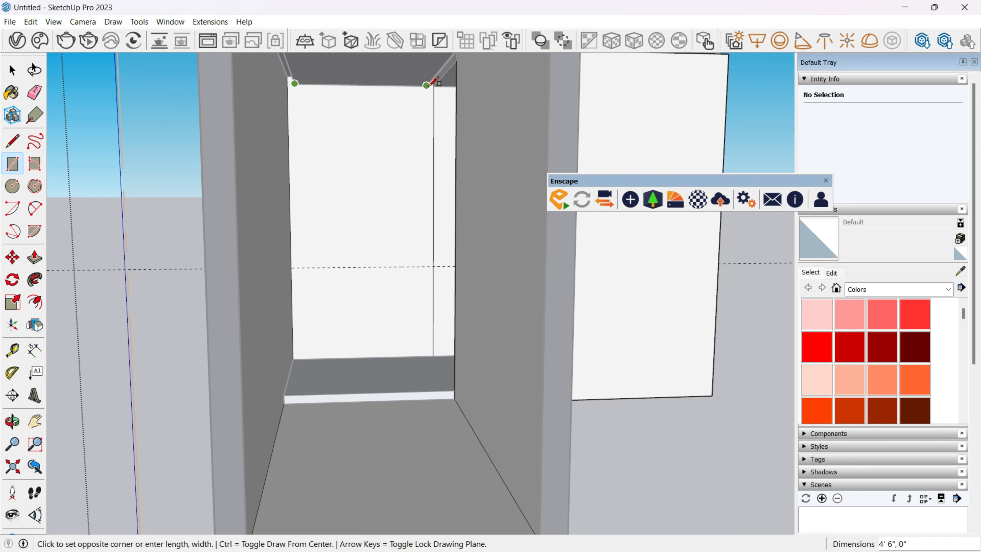
Push the window rectangle into the back wall to form the window recess.
key(p)
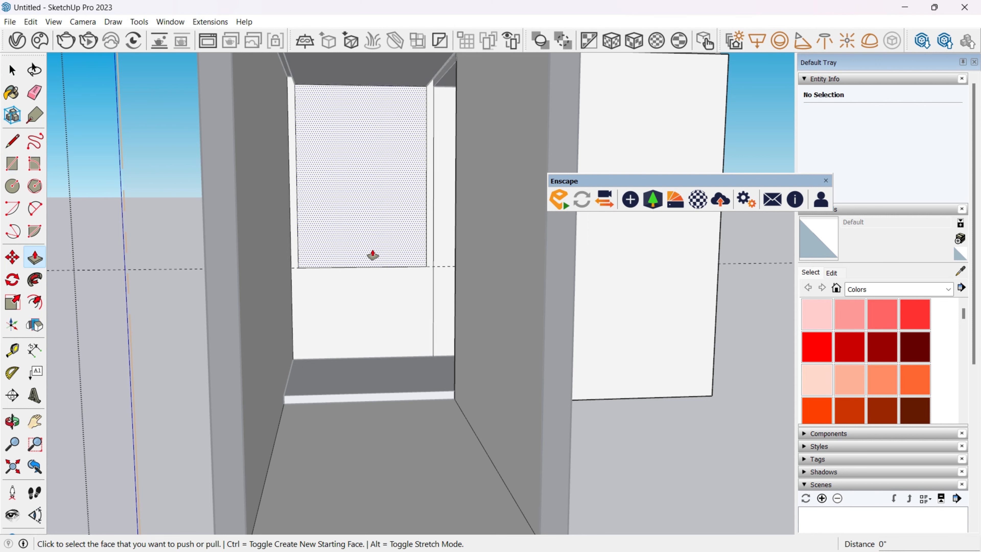
click(334, 225)
click(343, 219)
key(space)
middle_drag(366, 268, 531, 353)
click(402, 217)
click(597, 458)
key(space)
middle_drag(530, 441, 262, 393)
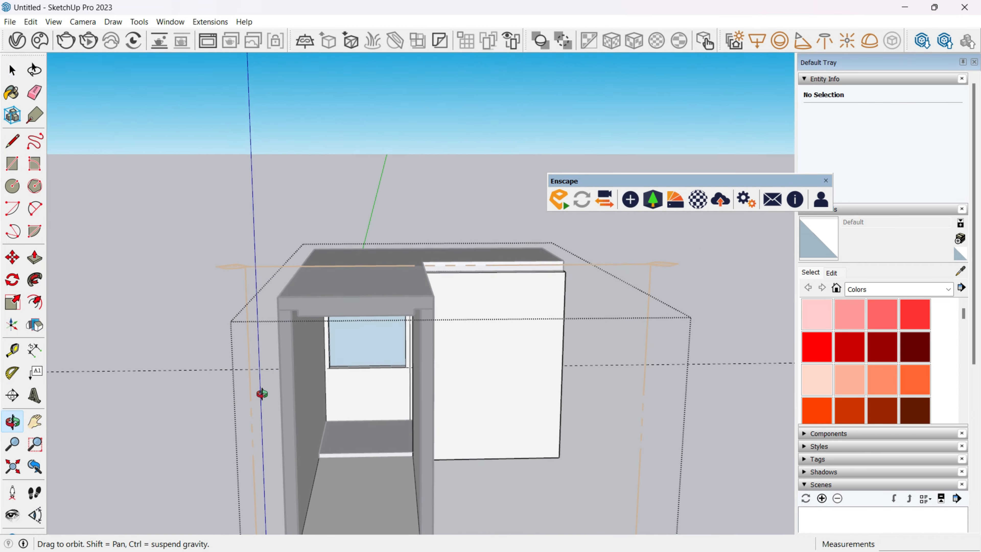
scroll(261, 373, up, 8)
key(e)
scroll(251, 348, up, 3)
middle_drag(251, 349, 164, 383)
key(p)
drag(372, 311, 365, 314)
key(space)
scroll(327, 344, down, 5)
scroll(328, 349, down, 10)
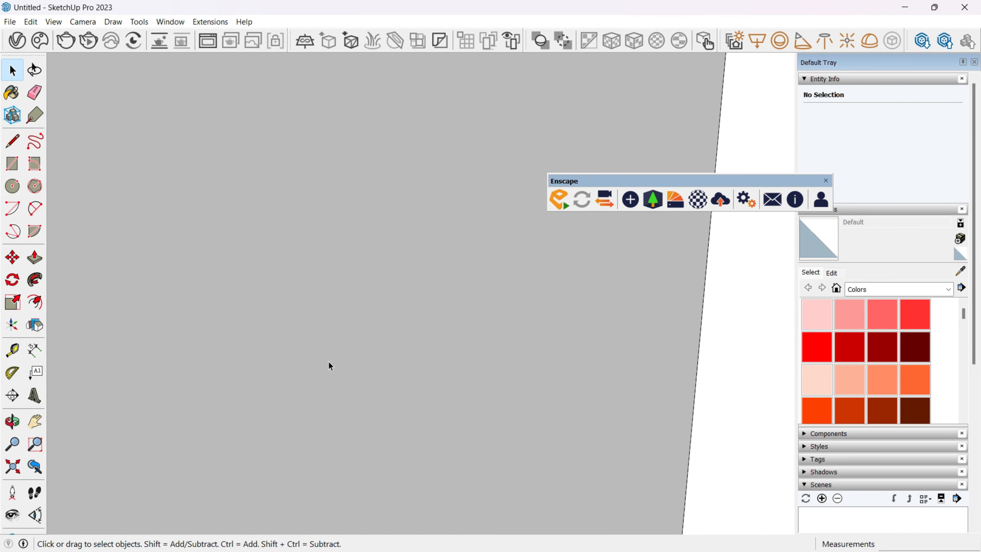
Erase the leftover vertical line beside the window on the back wall.
middle_drag(328, 376, 439, 398)
scroll(439, 398, up, 5)
key(e)
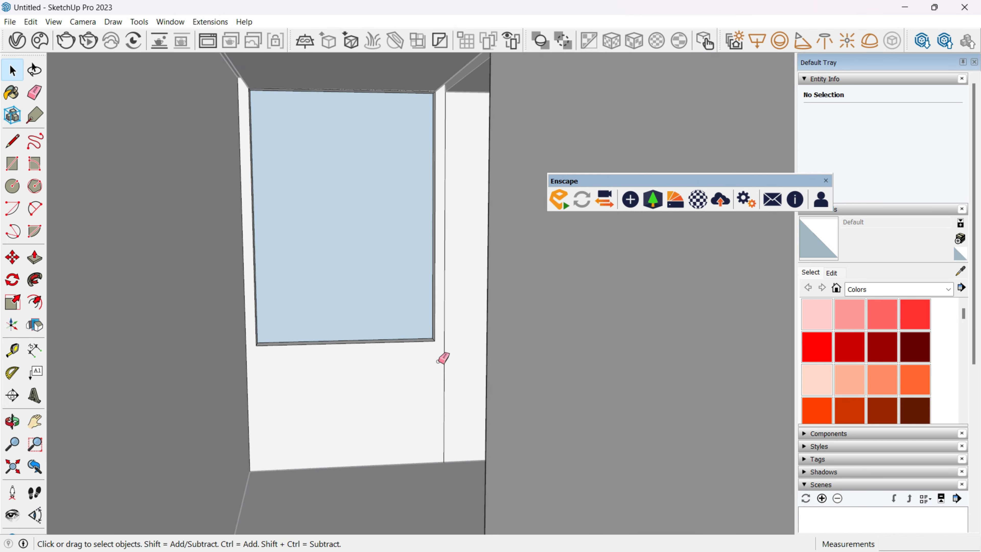
click(443, 360)
key(space)
middle_drag(444, 360, 444, 337)
Open the raised platform for editing and pull its front face forward beyond the inner wall corner.
scroll(443, 344, down, 3)
scroll(429, 398, up, 4)
click(429, 404)
click(428, 388)
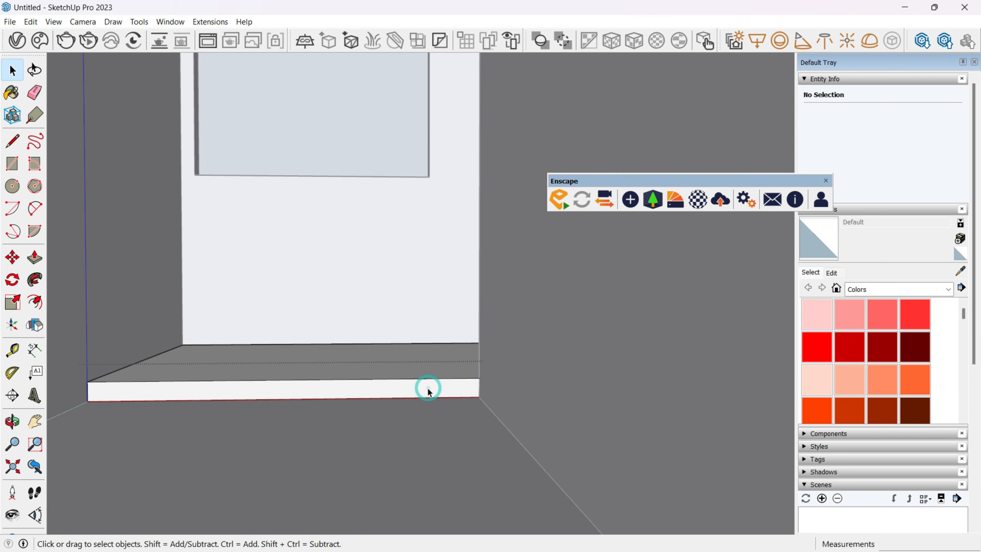
click(479, 396)
key(space)
click(444, 395)
click(436, 427)
key(space)
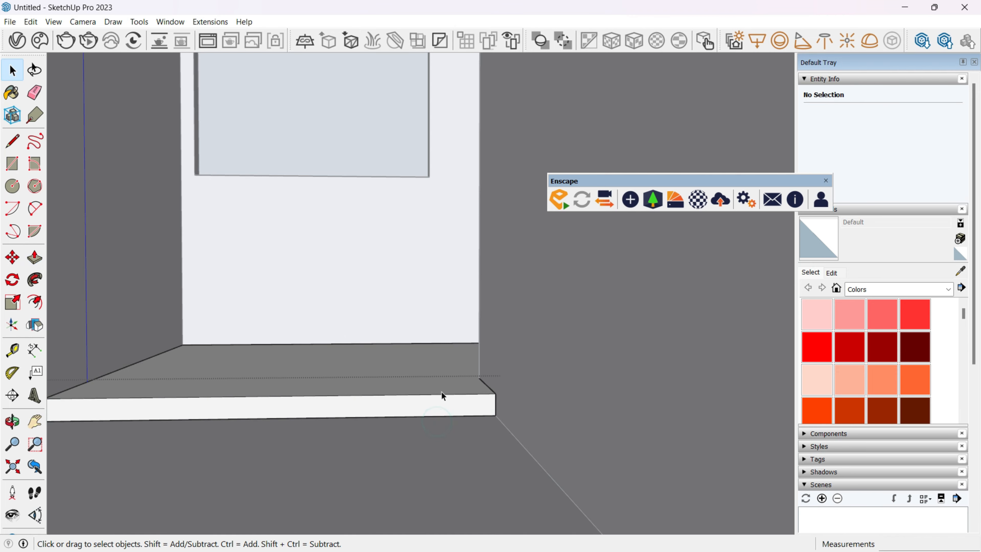
middle_drag(440, 394, 581, 481)
scroll(531, 432, down, 6)
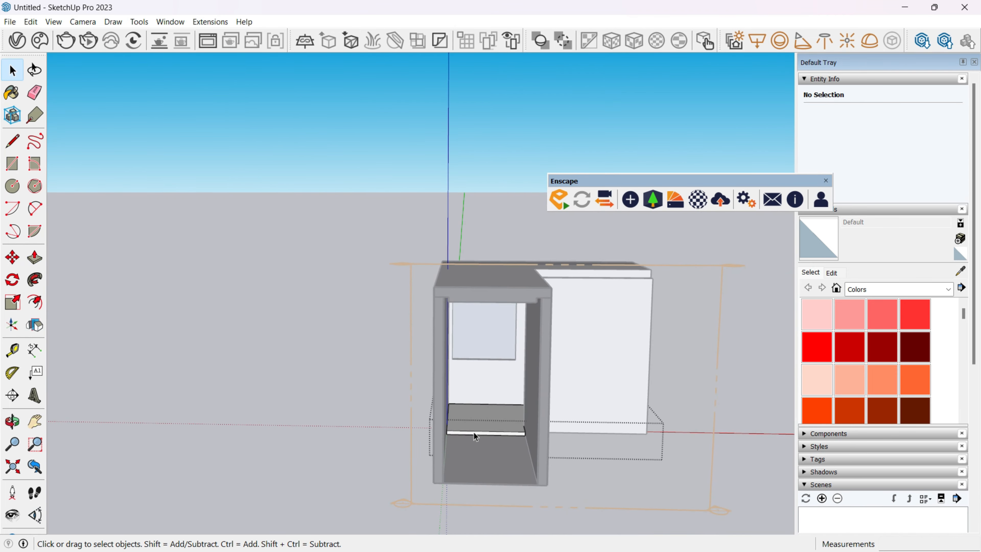
scroll(480, 434, down, 4)
middle_drag(478, 427, 378, 371)
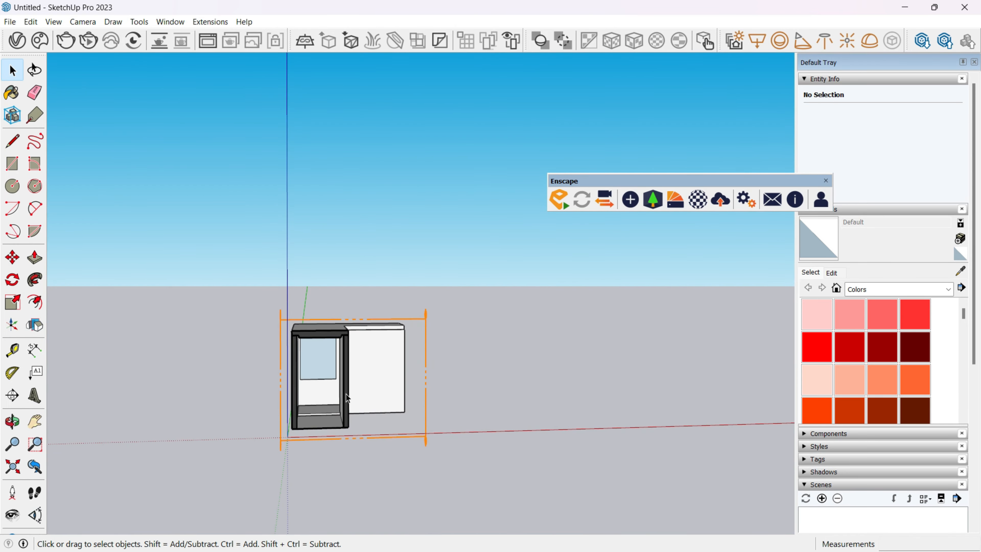
scroll(479, 429, down, 3)
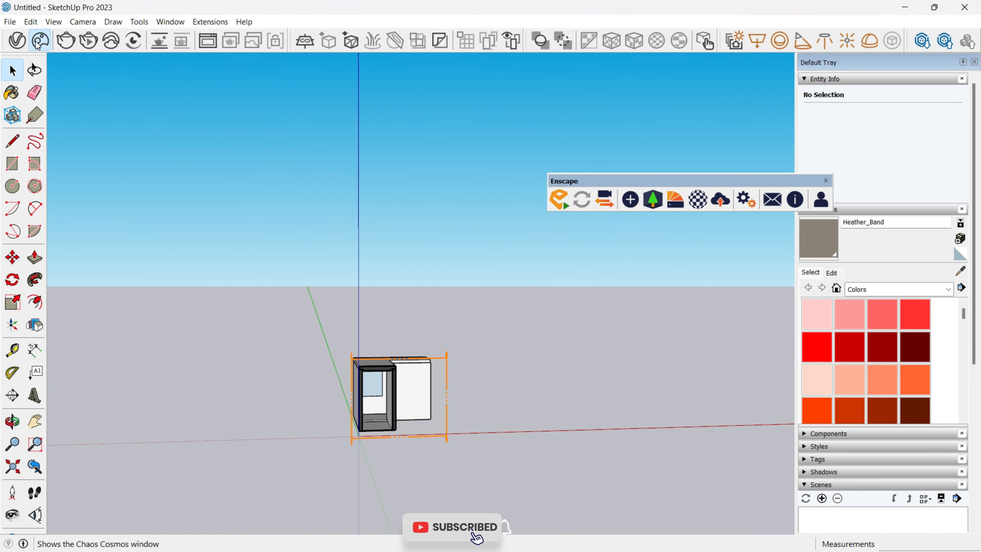
Open the Chaos Cosmos browser and search its assets for "floor".
click(653, 200)
text(floor)
key(Return)
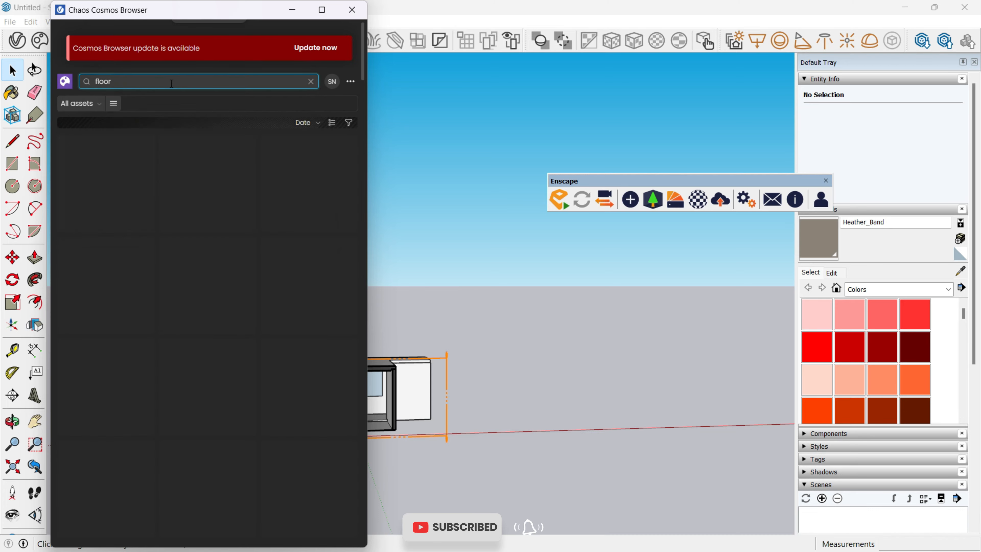
Paint the room's lower floor face with the Tiles G 200cm#1 material.
scroll(197, 250, down, 5)
click(325, 10)
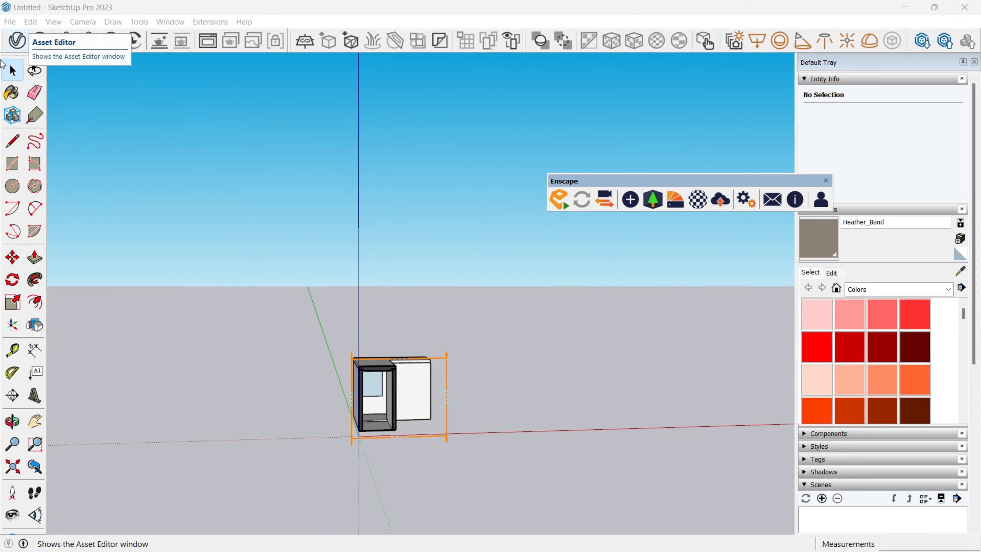
click(17, 40)
click(588, 66)
scroll(400, 420, up, 10)
middle_drag(401, 428, 410, 382)
click(388, 426)
middle_drag(388, 426, 379, 410)
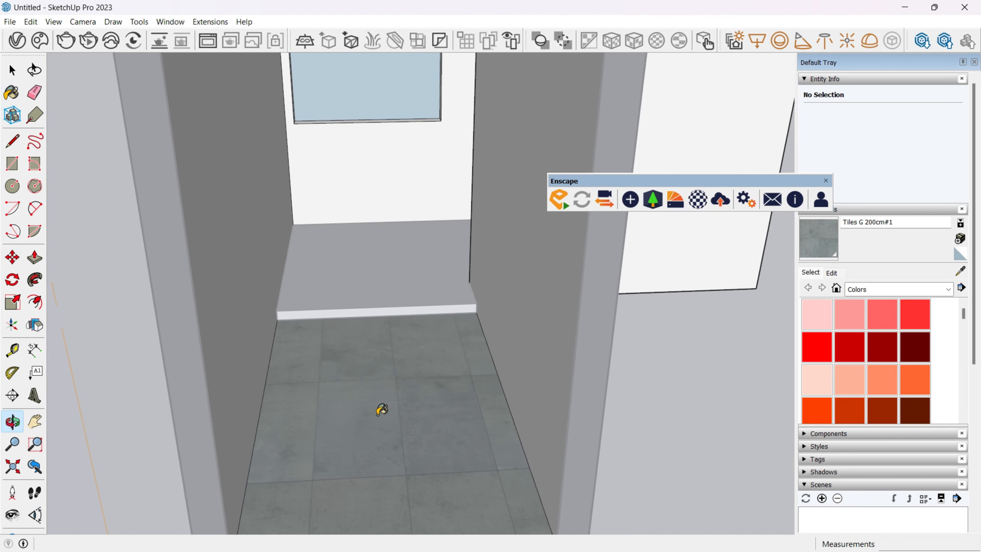
Reposition the tile texture on the lower floor so a tile corner meets the floor's corner at the platform's base.
key(space)
right_click(373, 406)
click(622, 320)
scroll(418, 394, up, 3)
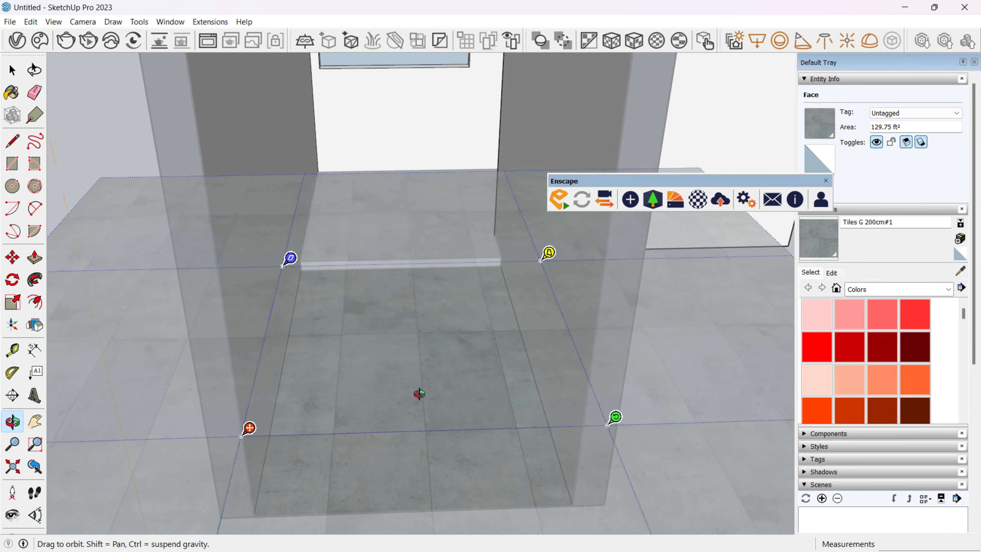
middle_drag(412, 398, 407, 429)
drag(390, 320, 394, 328)
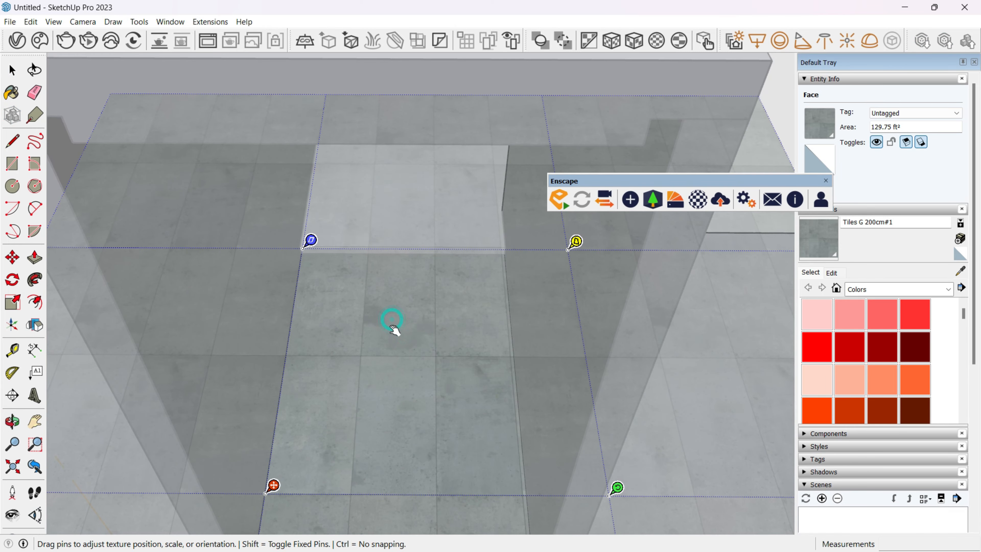
scroll(329, 317, up, 6)
drag(354, 149, 342, 221)
scroll(347, 195, down, 6)
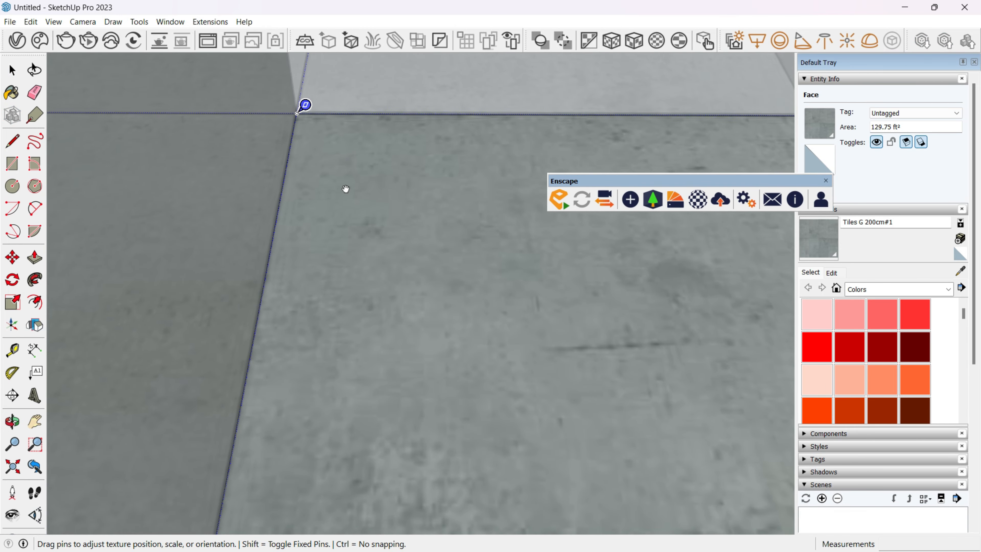
key(Return)
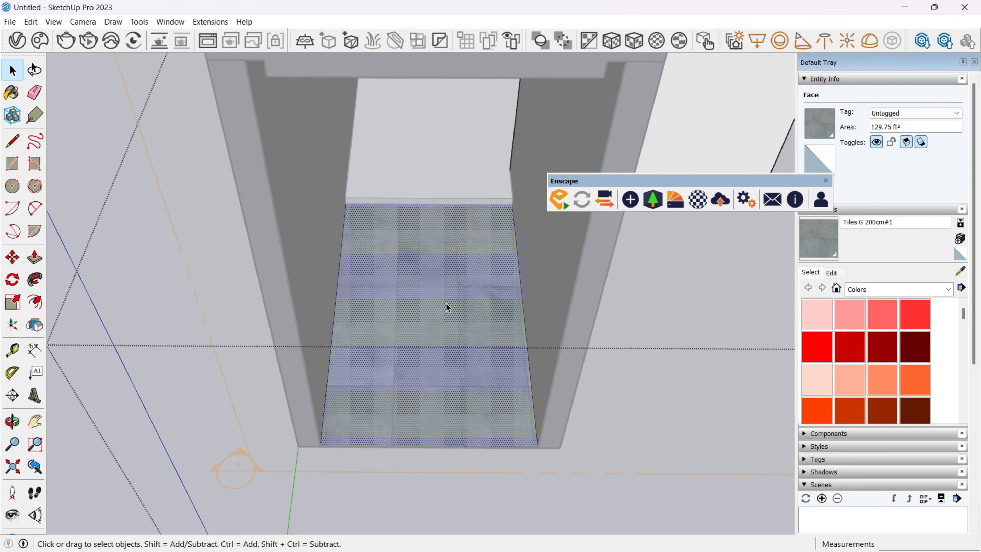
Scale the lower floor's tile texture up slightly with its scale and rotate pin.
right_click(445, 306)
click(500, 450)
click(720, 460)
right_click(379, 301)
mouse_move(482, 448)
click(656, 445)
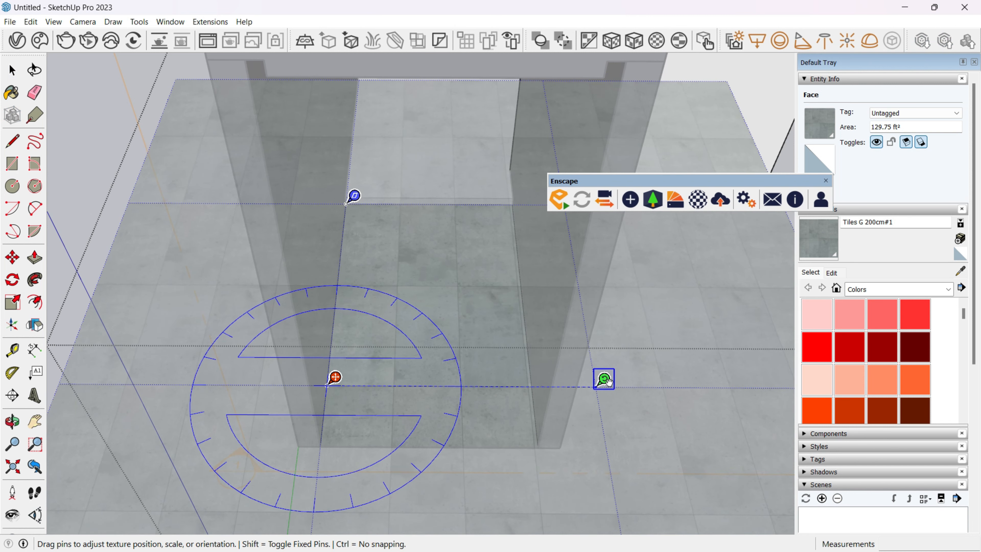
drag(611, 381, 620, 382)
key(Return)
Paint the raised platform with the Tiles G 200cm#1 material.
middle_drag(499, 227, 432, 236)
triple_click(432, 237)
key(b)
click(431, 237)
key(space)
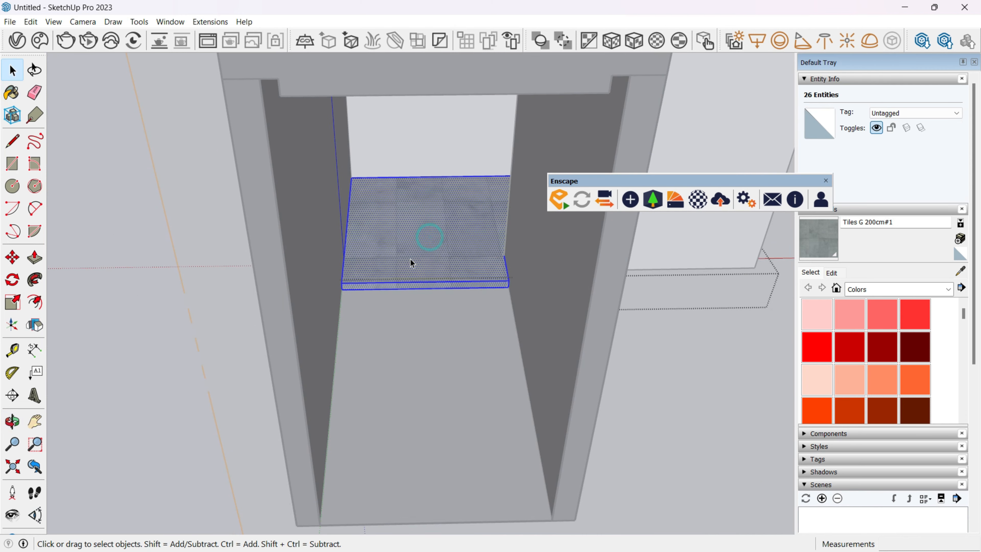
Enlarge the tile texture on the platform's top face slightly and align its joints with the corner at the back wall.
scroll(410, 261, up, 6)
scroll(408, 269, down, 3)
mouse_move(393, 270)
shift+middle_down()
mouse_move(380, 270)
mouse_move(379, 321)
shift+middle_up()
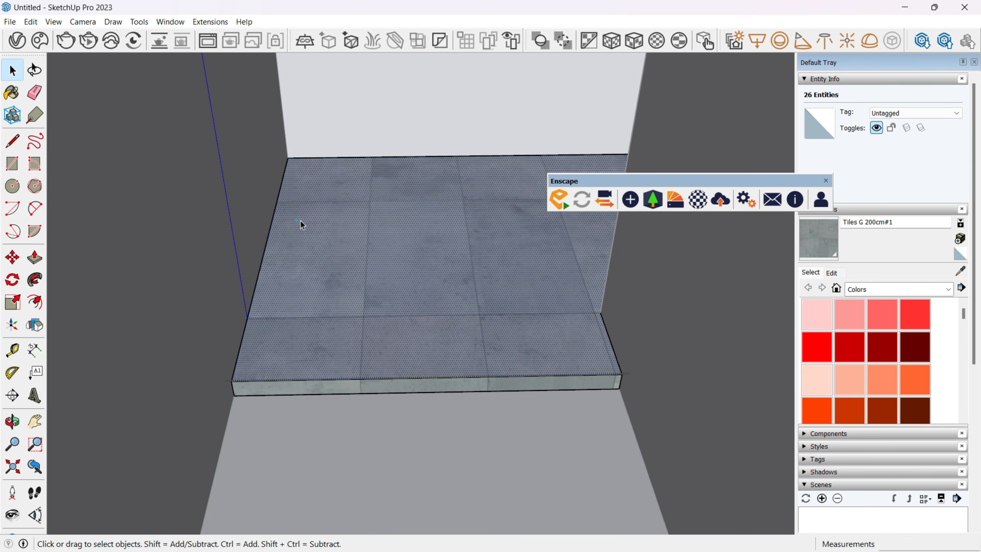
right_click(302, 221)
mouse_move(463, 367)
click(553, 368)
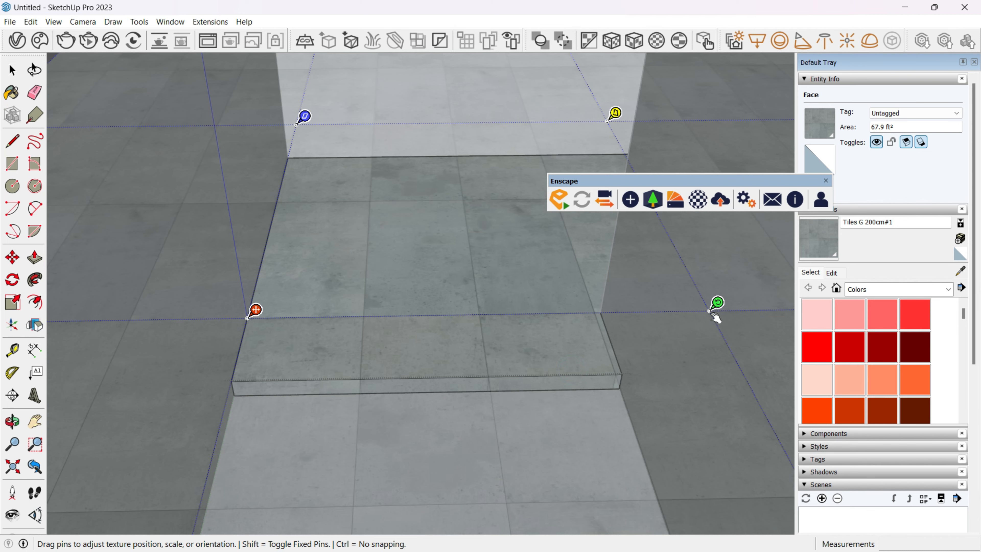
drag(717, 303, 725, 305)
drag(467, 271, 473, 292)
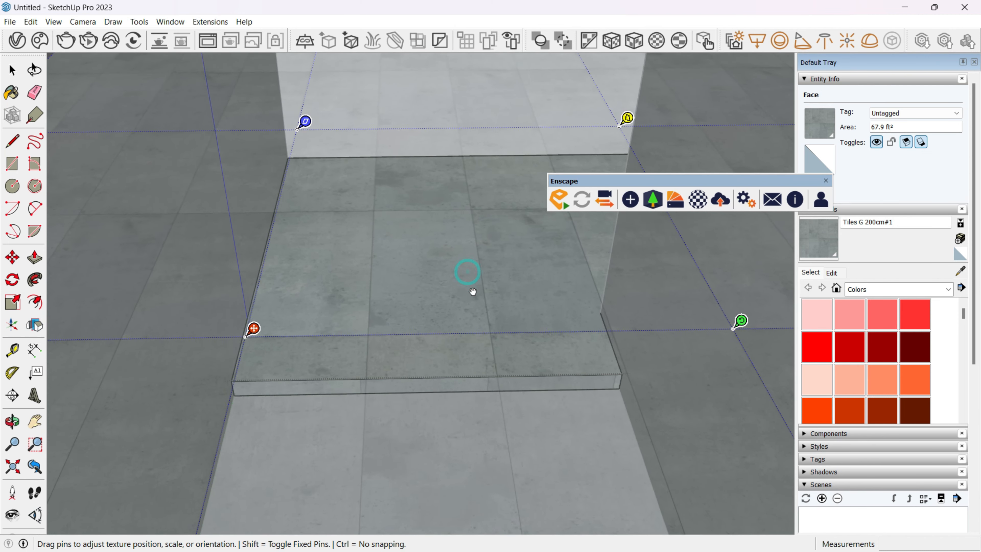
scroll(306, 162, up, 5)
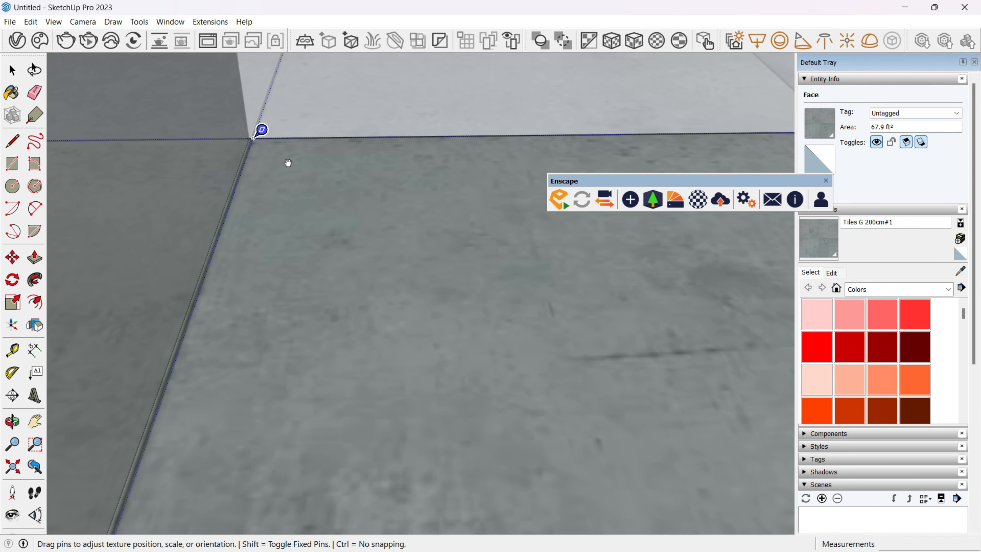
scroll(317, 208, down, 6)
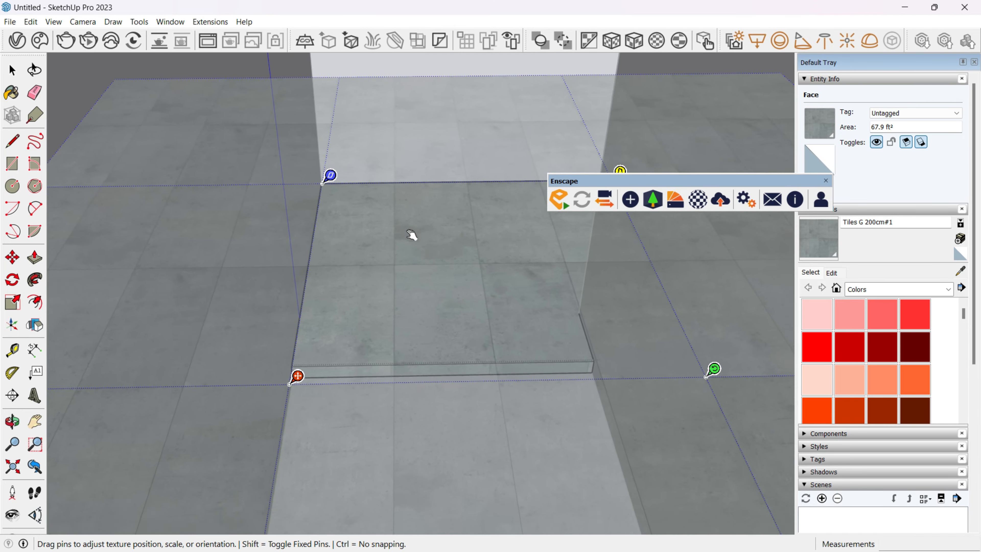
scroll(412, 235, down, 4)
middle_drag(416, 243, 440, 267)
Shift the tile texture along the platform's front face so its joints line up with those on the top face.
click(509, 309)
scroll(508, 308, up, 6)
right_click(501, 317)
mouse_move(548, 464)
click(745, 464)
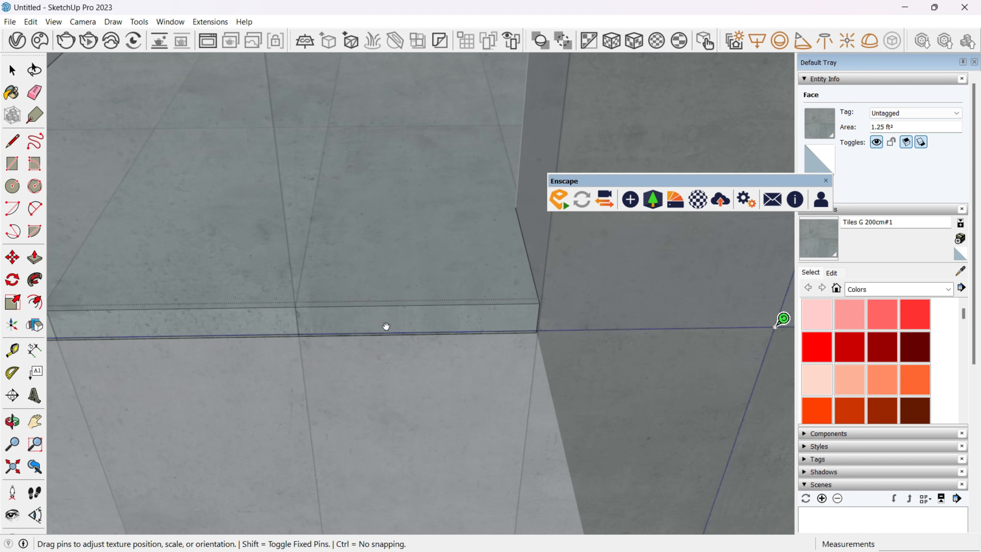
middle_drag(320, 357, 608, 356)
scroll(394, 363, up, 3)
middle_drag(392, 361, 757, 372)
scroll(661, 373, down, 5)
key(Return)
scroll(683, 381, down, 5)
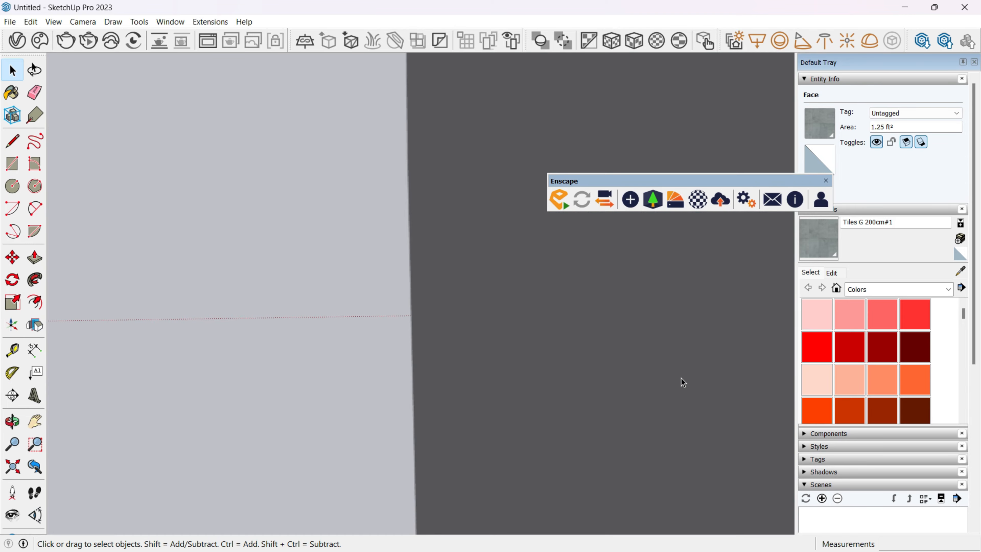
middle_drag(688, 378, 593, 374)
scroll(592, 374, up, 5)
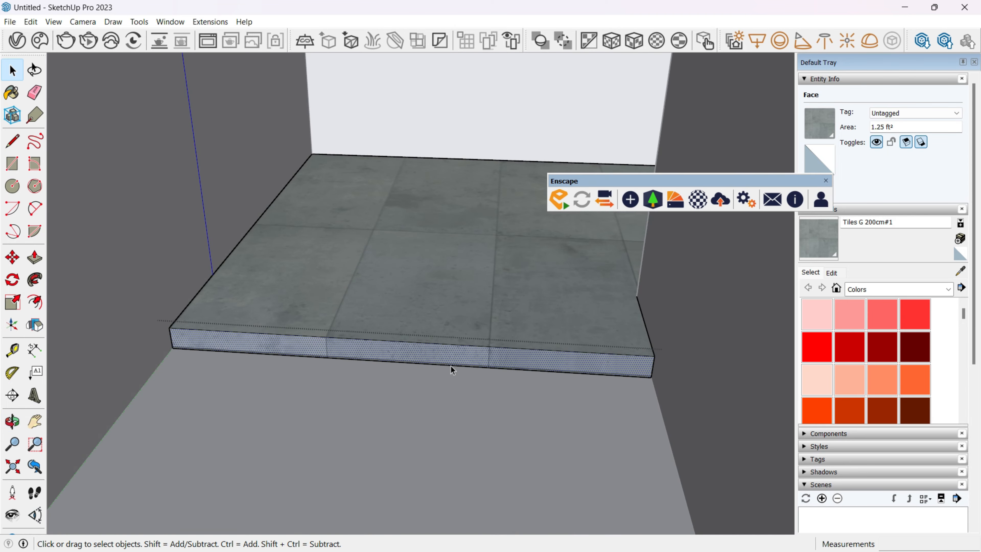
click(450, 366)
Create a new generic V-Ray material named Wall.
scroll(451, 366, down, 8)
click(17, 40)
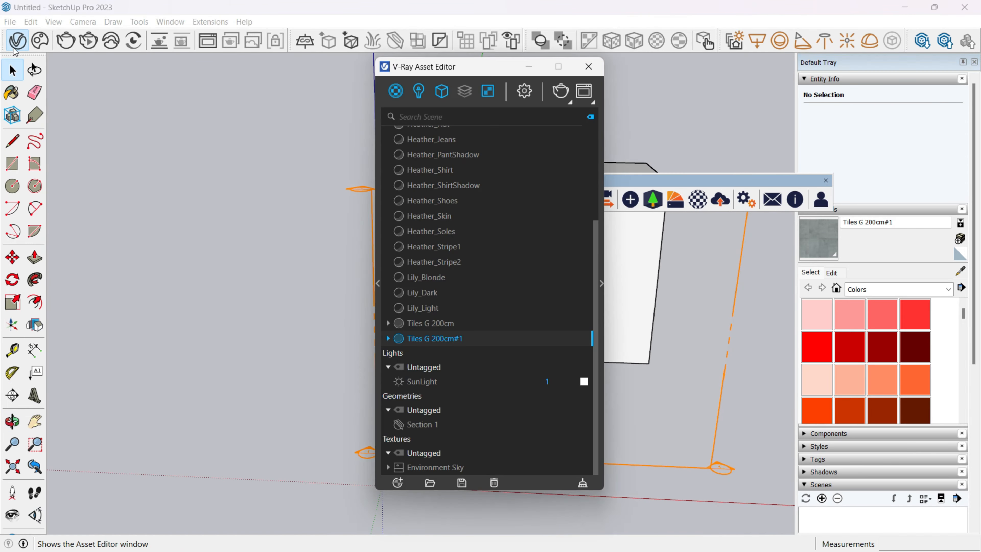
click(397, 482)
click(519, 266)
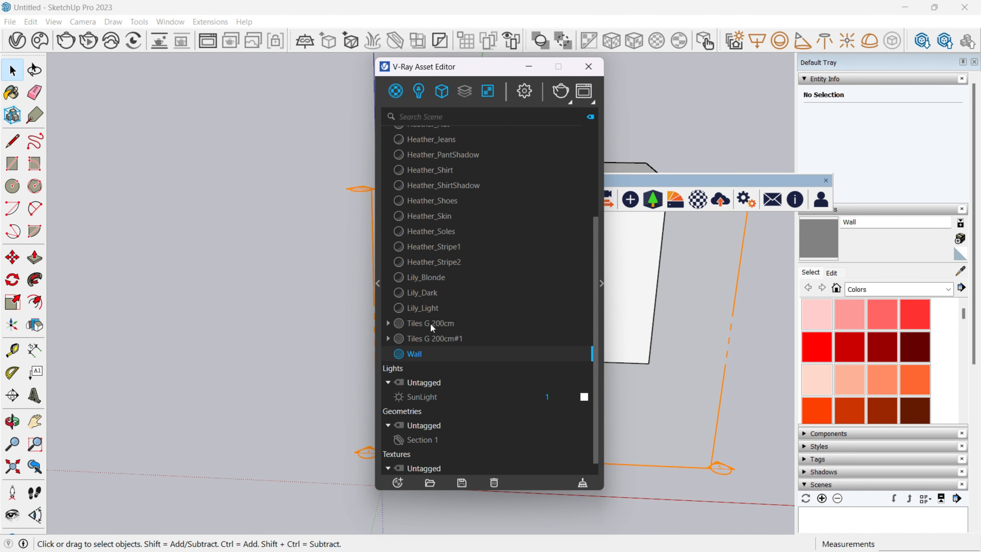
Set the diffuse color of the Wall material to a muted beige.
click(601, 285)
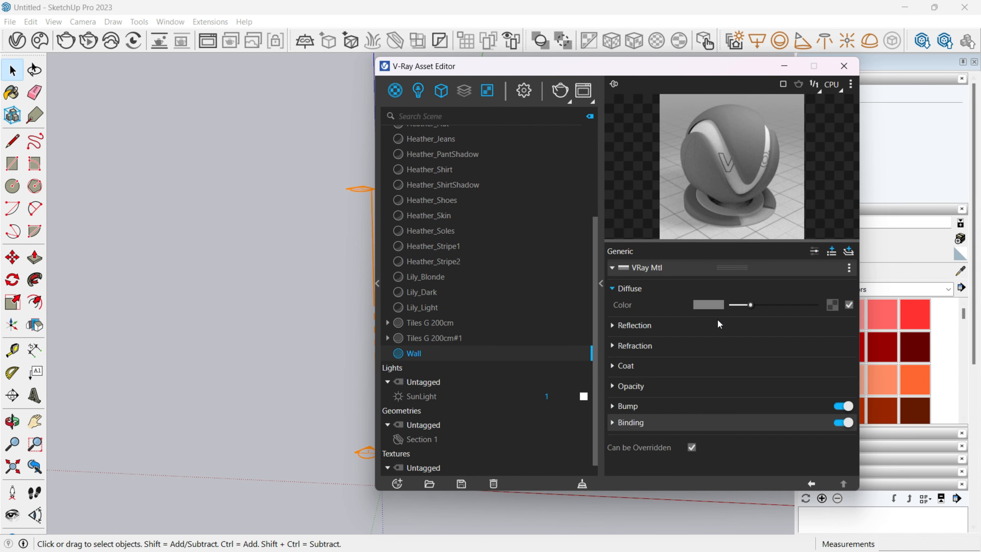
click(658, 303)
click(467, 196)
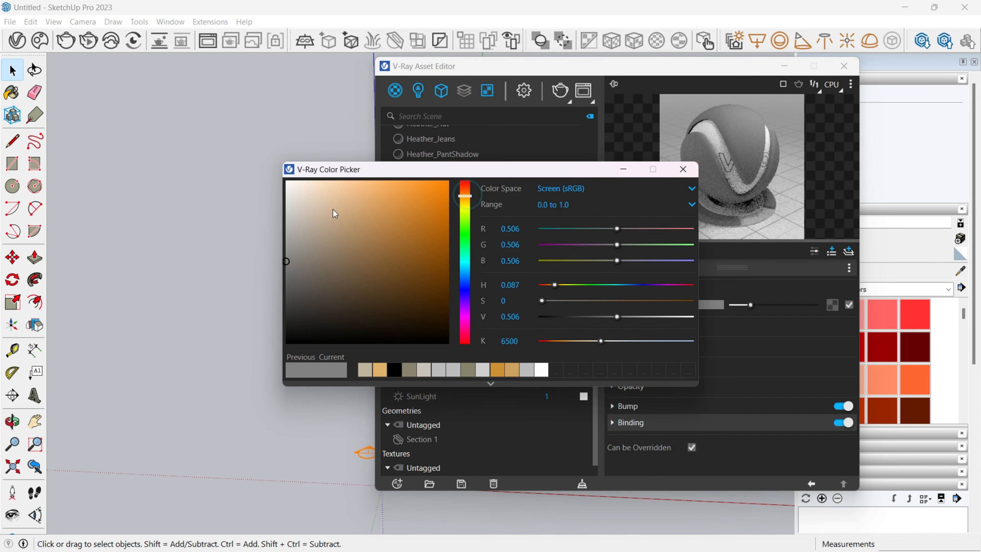
mouse_move(335, 212)
mouse_down()
mouse_move(313, 220)
mouse_move(317, 232)
mouse_move(332, 199)
mouse_move(325, 189)
mouse_move(331, 218)
mouse_up()
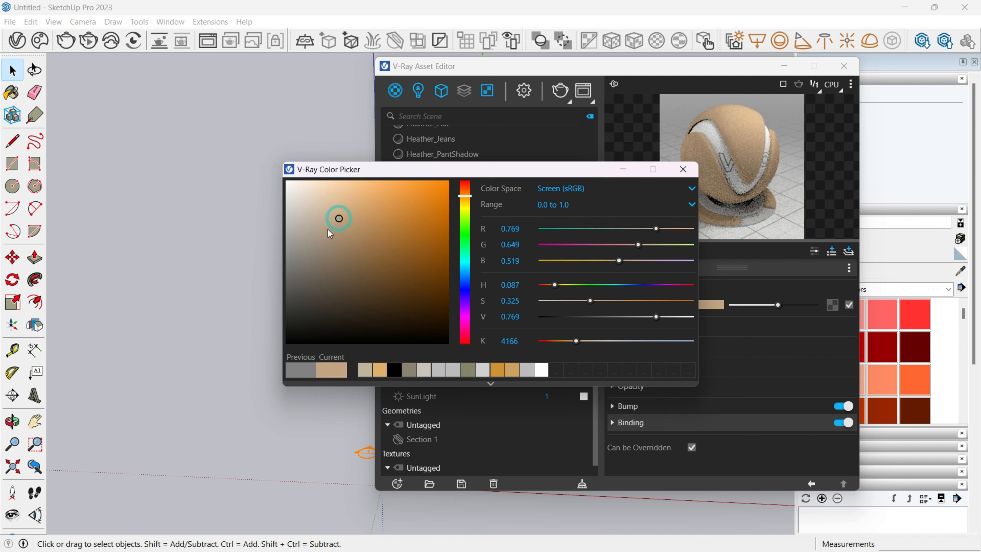
click(328, 229)
click(319, 221)
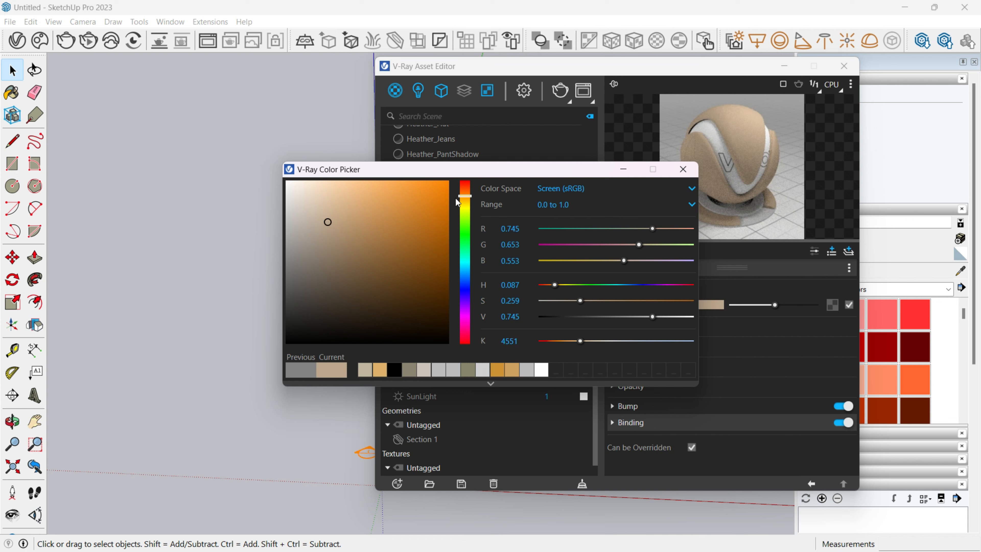
drag(467, 199, 467, 203)
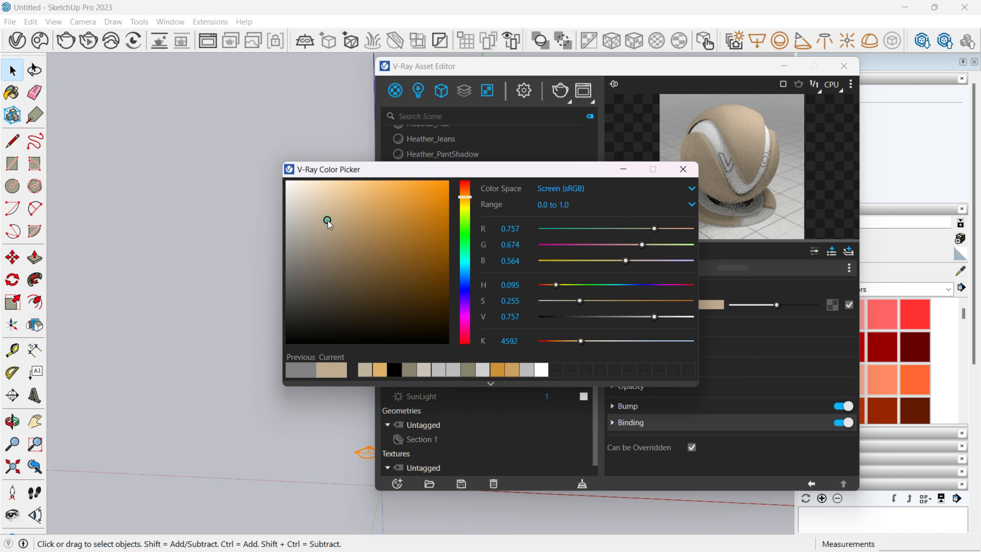
click(684, 171)
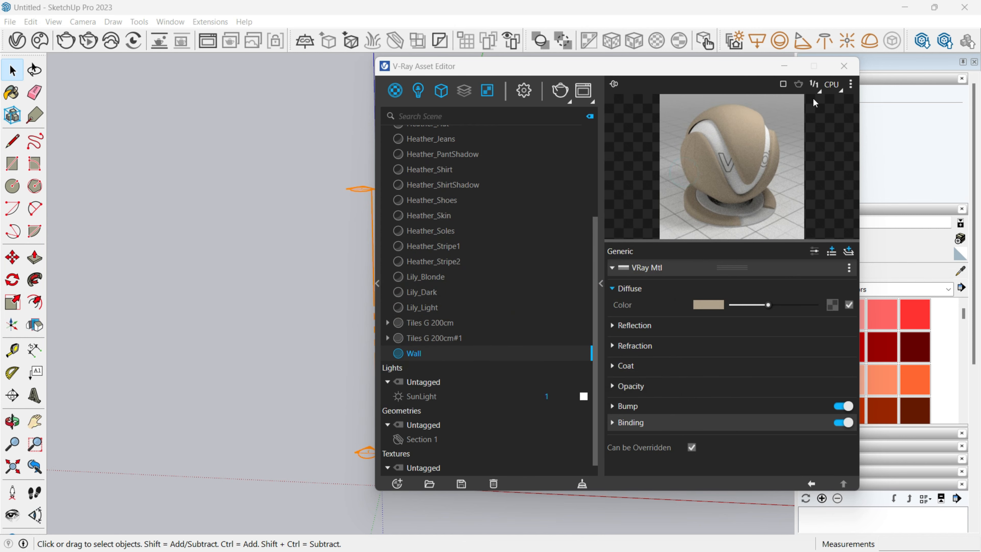
Apply the Wall material to the room group so its walls take the beige finish.
click(843, 66)
triple_click(595, 272)
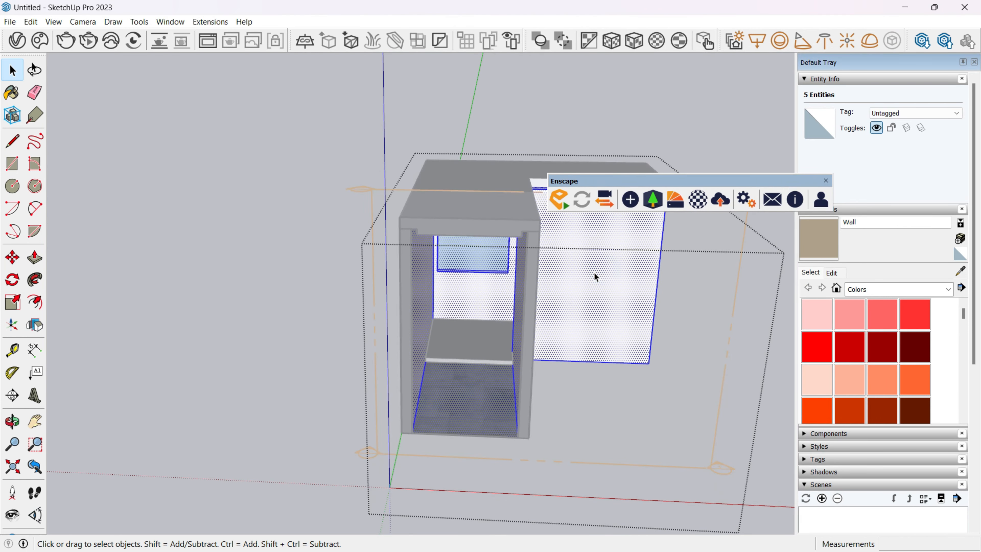
click(536, 277)
click(529, 281)
click(584, 264)
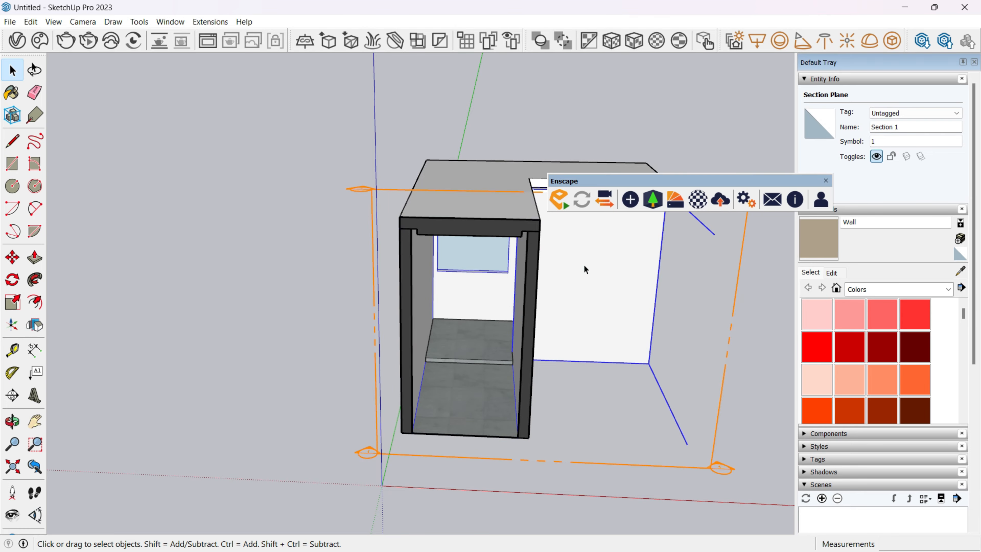
key(b)
click(584, 265)
Raise the Wall material's reflection color to near white and set its reflection glossiness to about 0.61.
middle_drag(460, 317, 448, 289)
middle_drag(452, 324, 431, 356)
click(17, 40)
drag(635, 66, 510, 66)
click(410, 358)
click(506, 328)
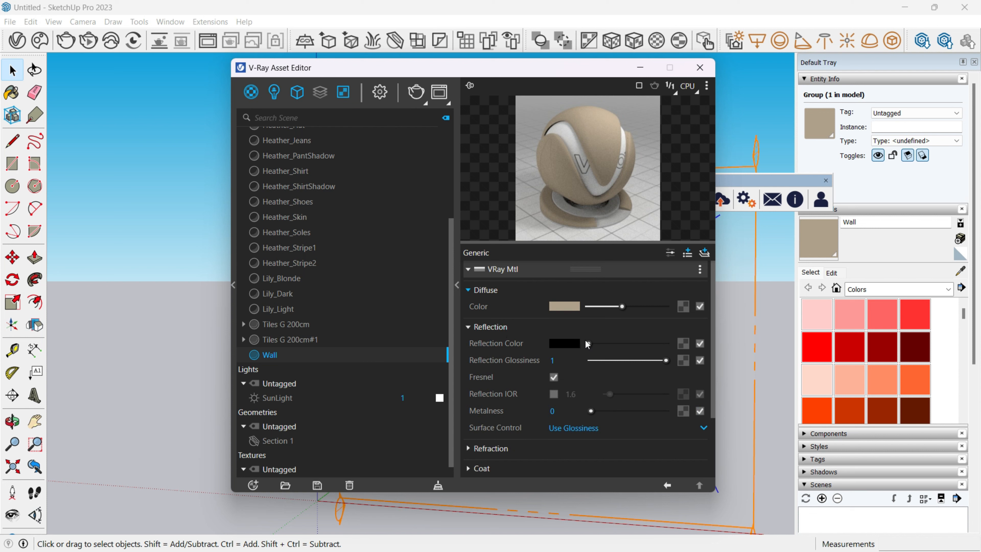
drag(586, 344, 644, 343)
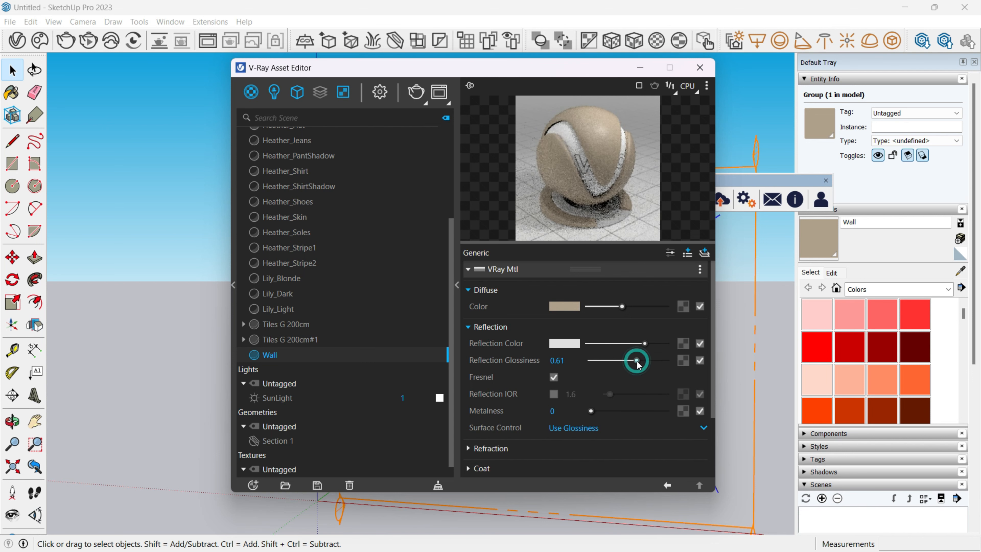
click(700, 67)
Move the bathtub about 1' 6" along the red axis to center it below the window.
middle_drag(511, 352, 482, 360)
scroll(482, 359, up, 5)
scroll(470, 364, down, 5)
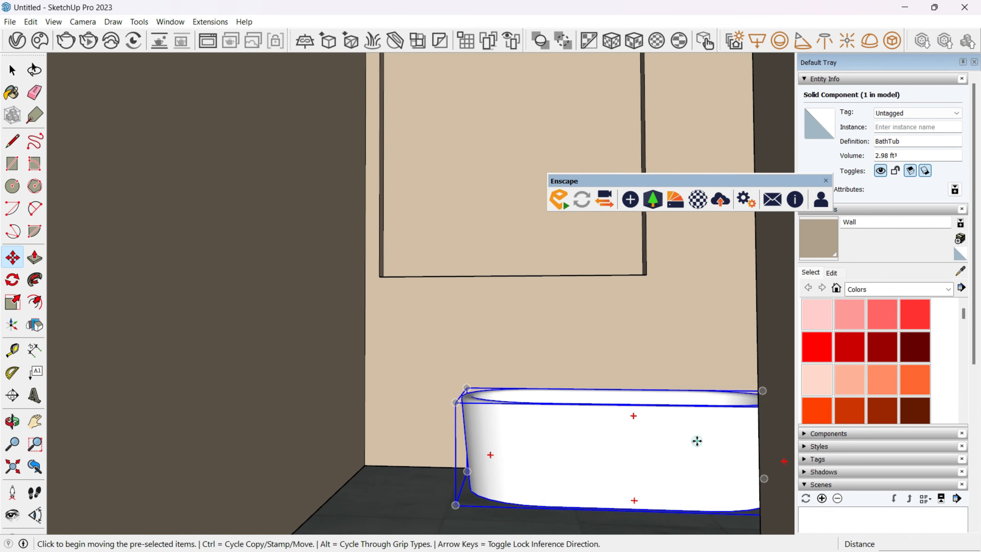
click(697, 441)
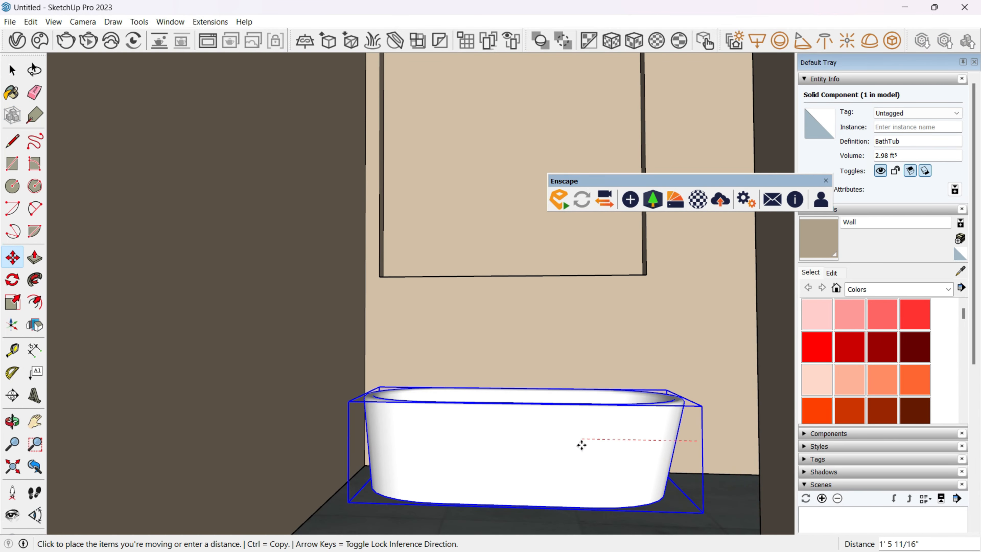
click(577, 444)
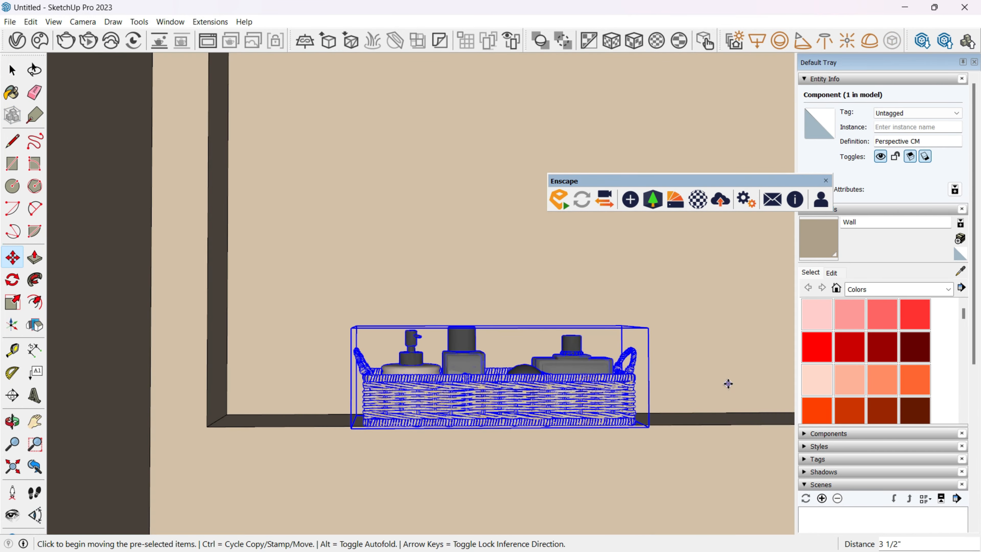
Move the toiletries basket about 6 1/2" along the red axis toward the left corner of the window recess.
click(728, 384)
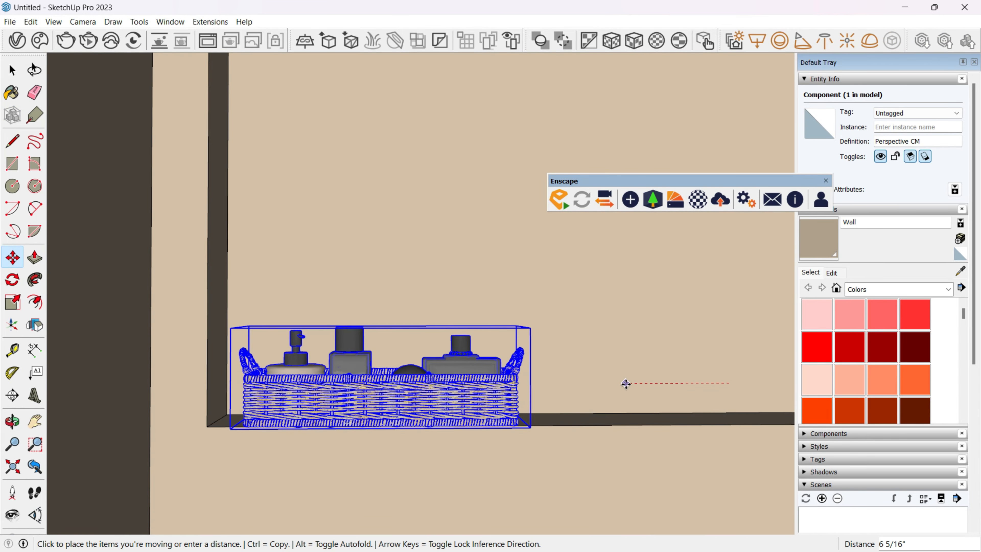
click(616, 384)
scroll(617, 383, down, 3)
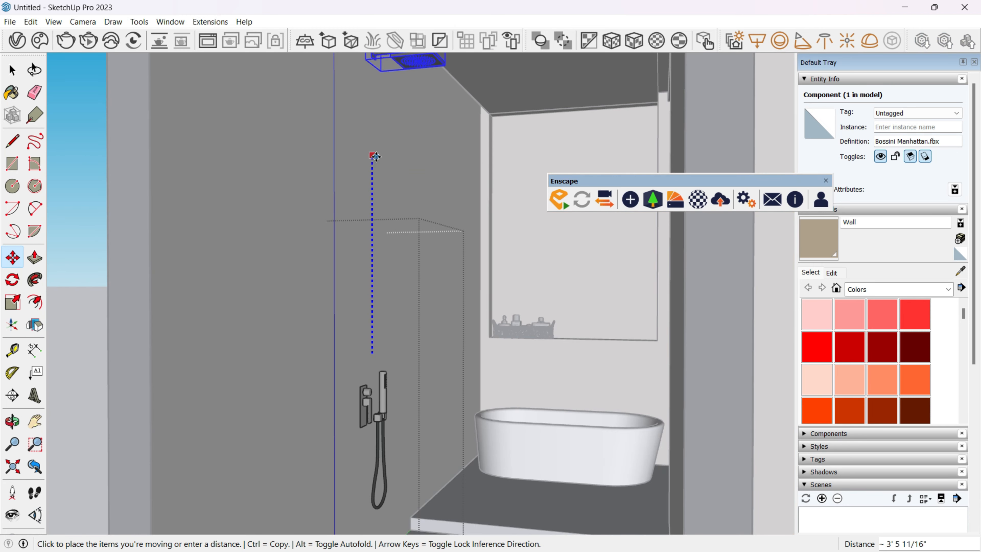
Raise the overhead shower head about 3' 8" up the wall and scale it uniformly by about 1.27.
middle_drag(376, 157, 385, 244)
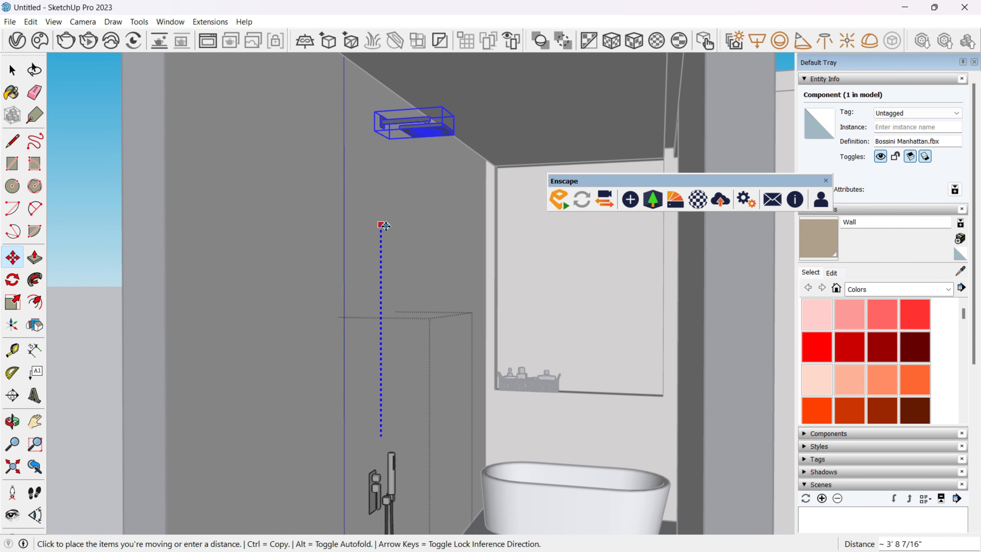
click(385, 221)
key(s)
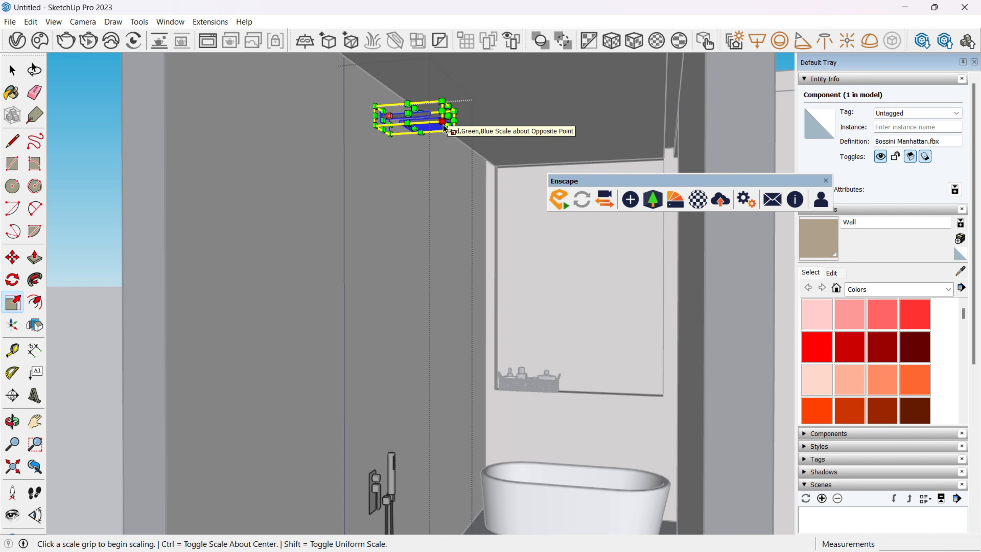
click(444, 126)
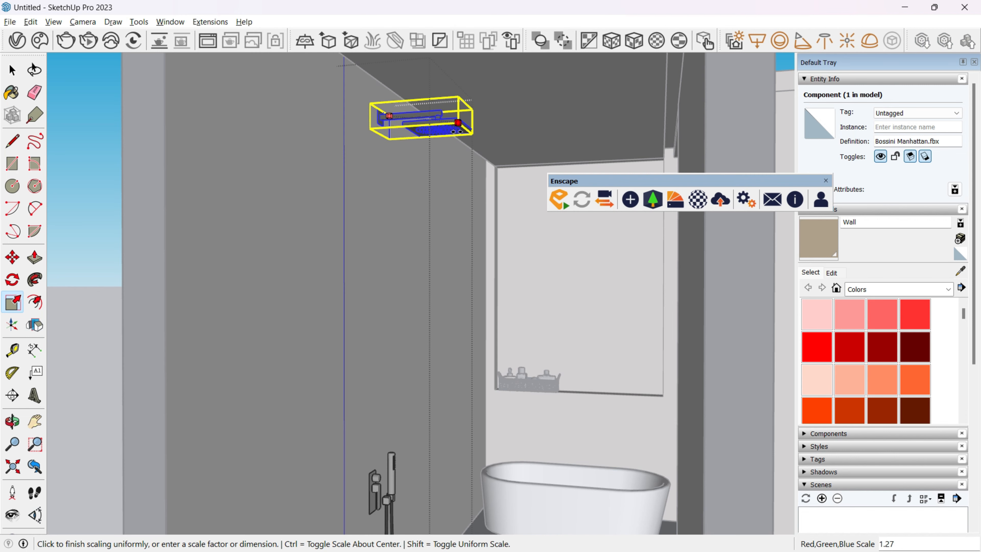
click(456, 133)
scroll(448, 174, down, 3)
middle_drag(439, 217, 509, 235)
key(space)
click(447, 202)
Draw a rectangle on the raised platform from the wall corner to the guide at the platform's front edge, and group it.
scroll(447, 202, down, 3)
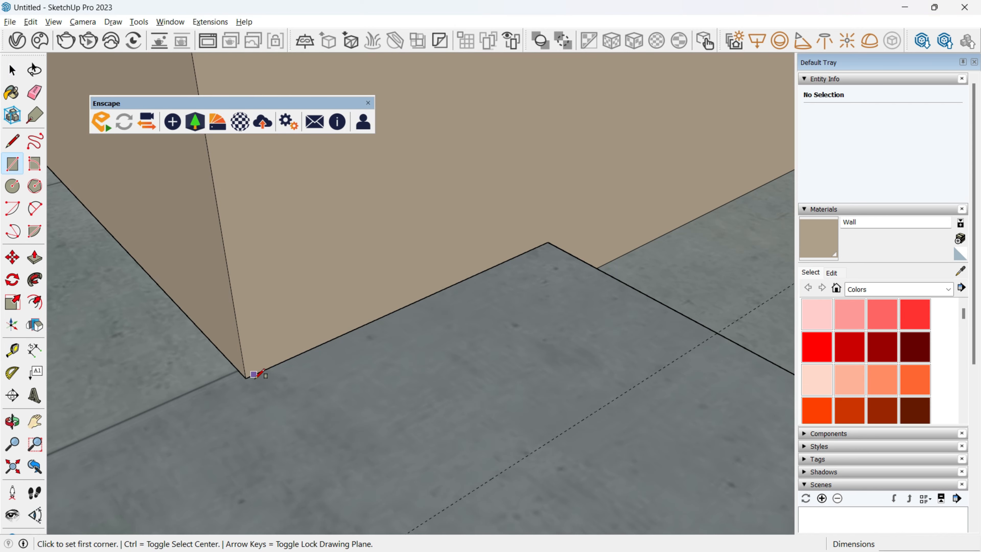
click(247, 378)
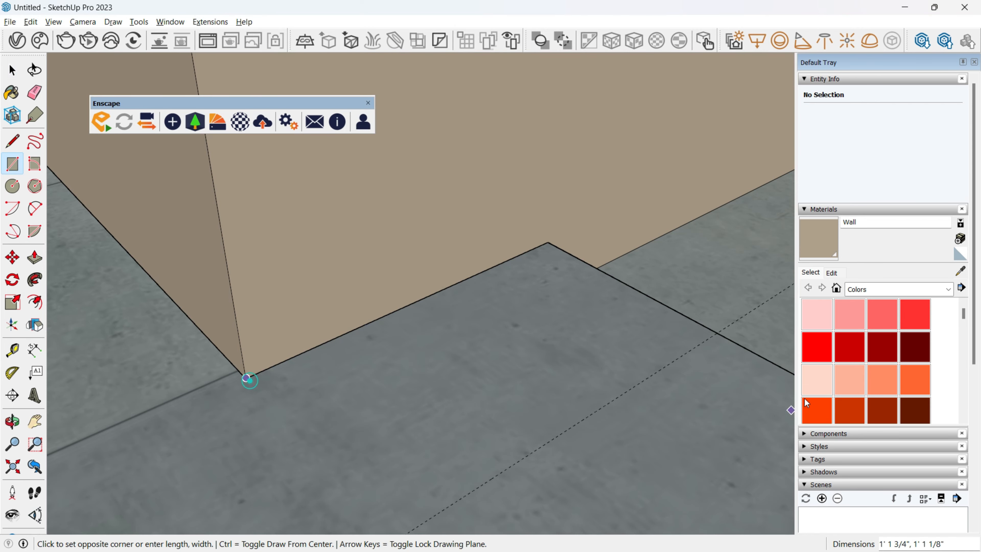
click(717, 333)
key(space)
double_click(408, 377)
key(ctrl+g)
Extrude the grouped rectangle upward into a low box on the platform and leave the group.
double_click(443, 391)
key(p)
click(420, 401)
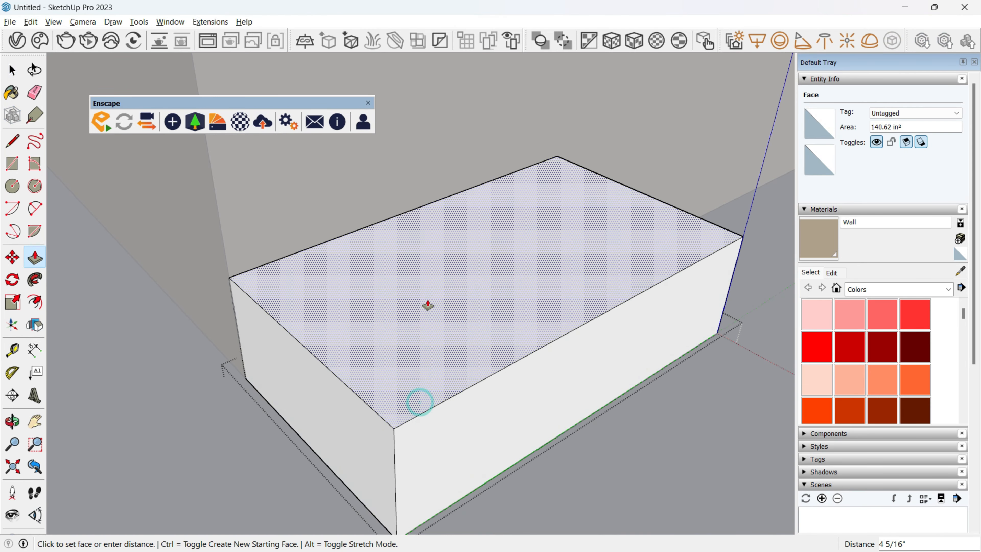
click(436, 271)
key(space)
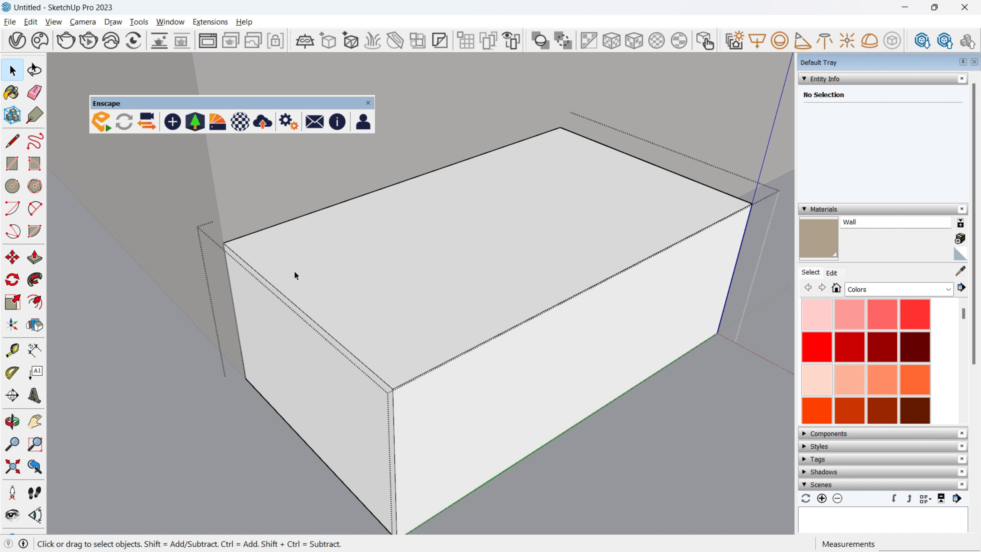
key(Escape)
Draw a rectangle covering the whole top of the box and make it a separate group.
key(r)
click(223, 243)
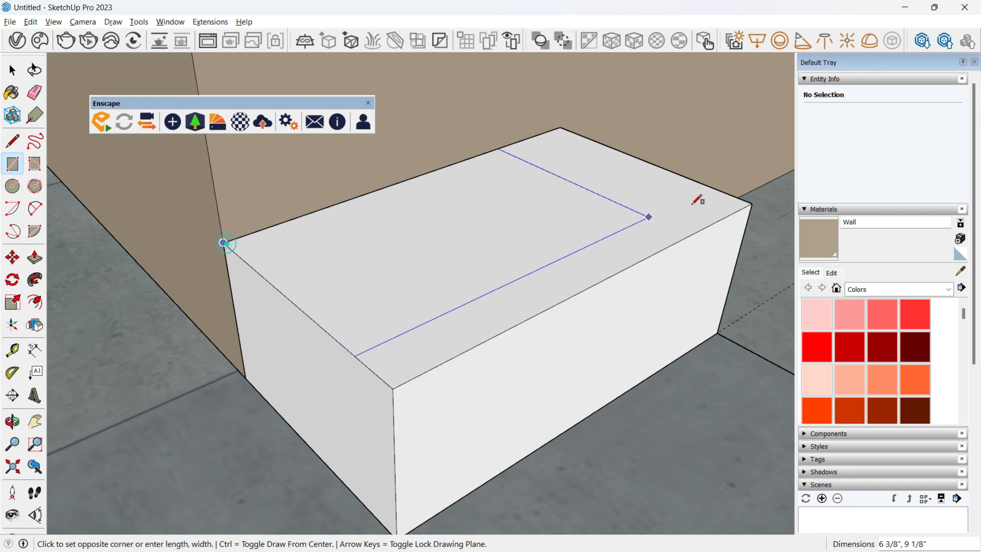
click(752, 201)
key(space)
double_click(570, 235)
key(ctrl+g)
Extrude the box's top rectangle by 0.5" to form a thin lid slab.
double_click(517, 242)
key(p)
click(456, 252)
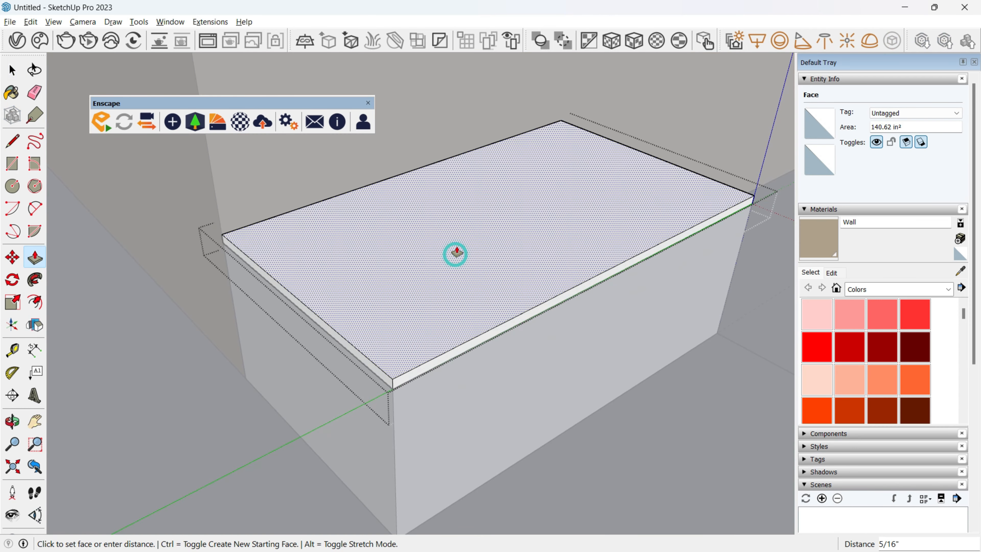
text(.5)
key(Return)
key(space)
key(Escape)
Move the lid slab slightly upward to leave a narrow gap above the box.
click(457, 249)
key(m)
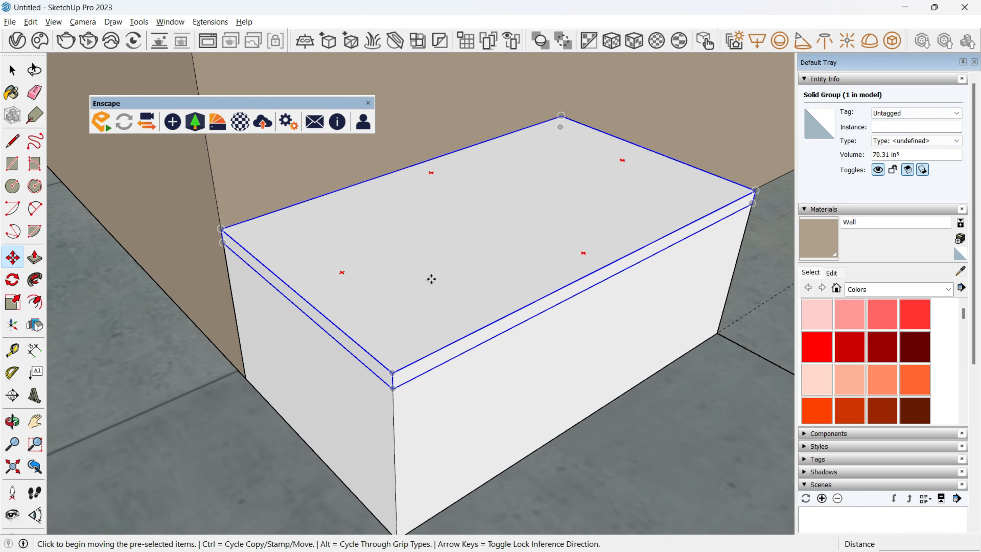
click(432, 279)
key(Return)
key(space)
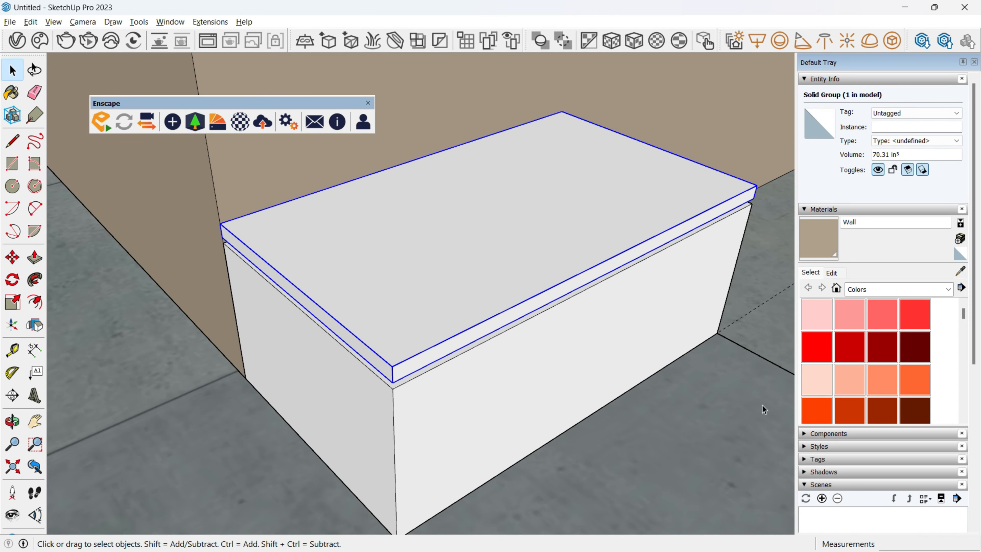
Erase the dashed guide line beside the box on the platform.
mouse_move(764, 409)
middle_down()
mouse_move(267, 173)
mouse_move(603, 375)
mouse_move(479, 346)
mouse_move(451, 329)
middle_up()
scroll(478, 346, down, 6)
key(e)
click(465, 417)
key(space)
mouse_move(451, 408)
middle_down()
mouse_move(619, 434)
mouse_move(416, 390)
middle_up()
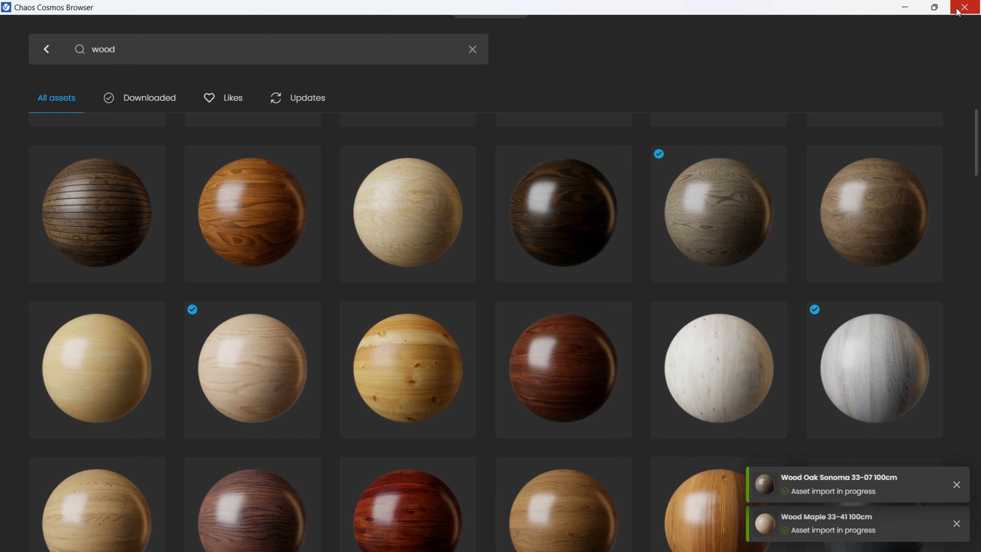
Apply the Wood Oak Sonoma 33-07 100cm material to the lid slab and the box below it.
click(964, 7)
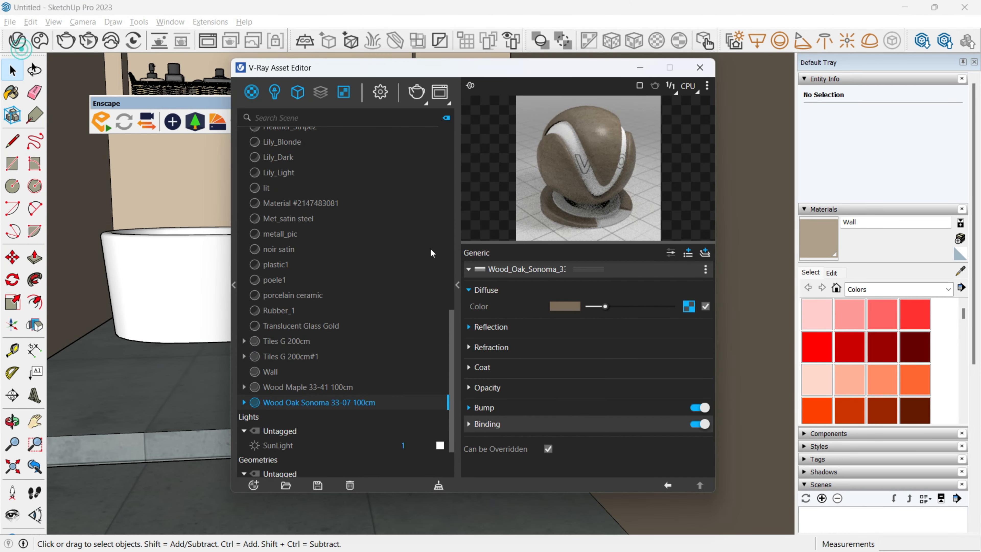
click(706, 60)
click(500, 361)
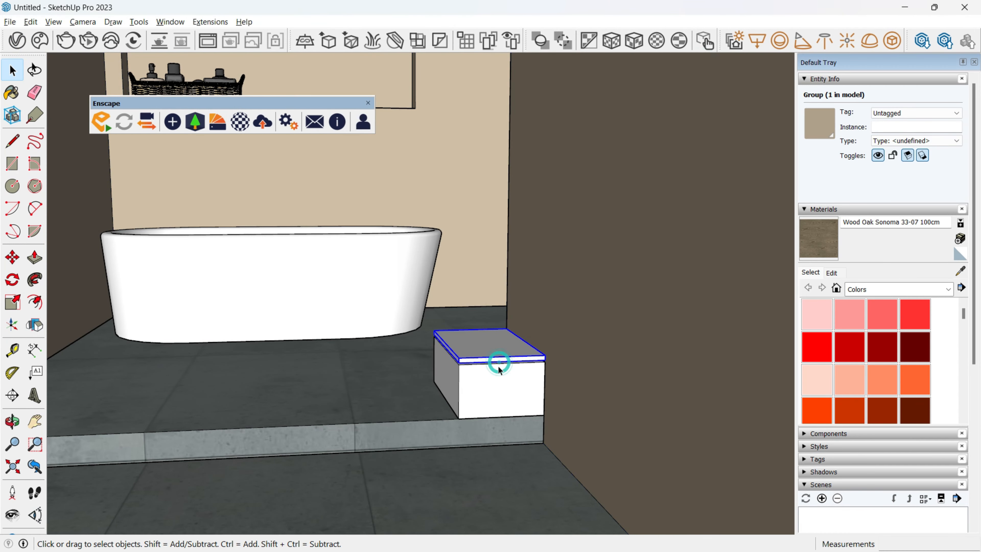
key(b)
click(501, 371)
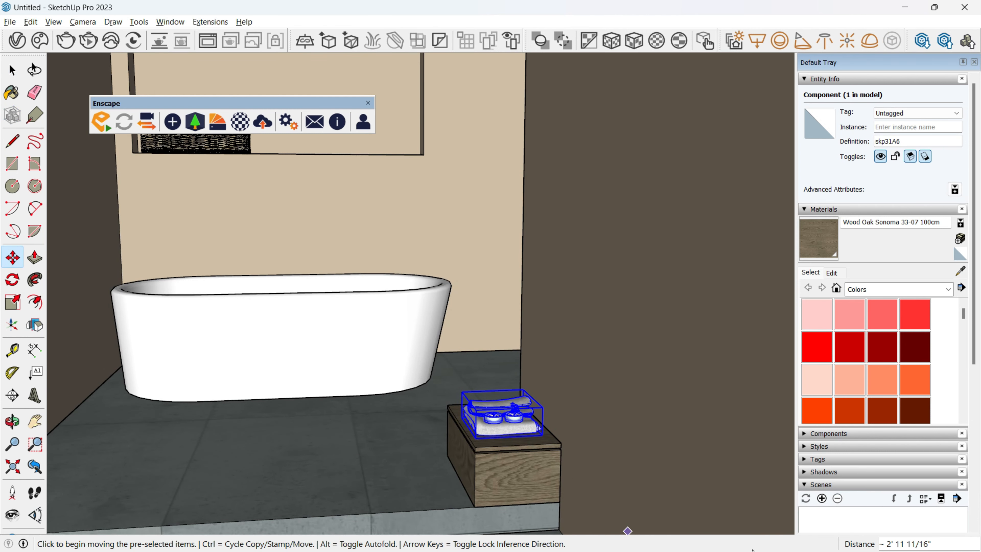
Move the towel set about 1 15/16" across the top of the wooden box.
click(487, 426)
click(484, 422)
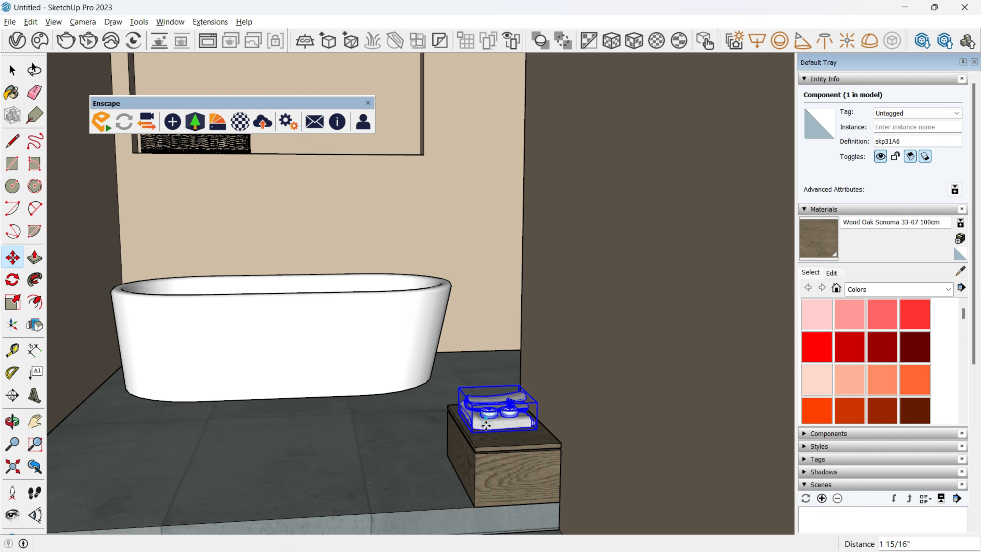
middle_drag(485, 423, 512, 424)
Duplicate the Wall material and set the original's reflection glossiness to 0.94 in V-Ray.
click(20, 43)
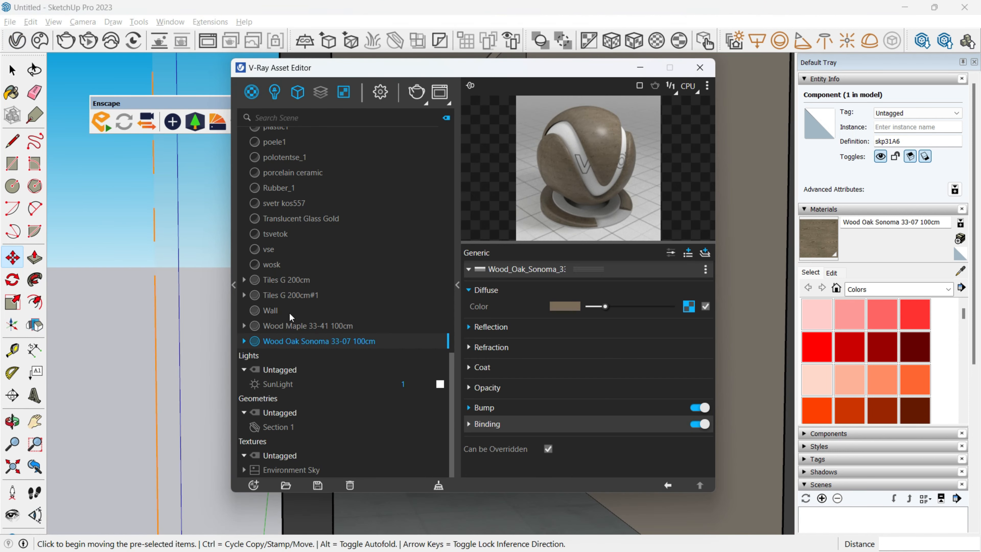
right_click(290, 317)
click(309, 252)
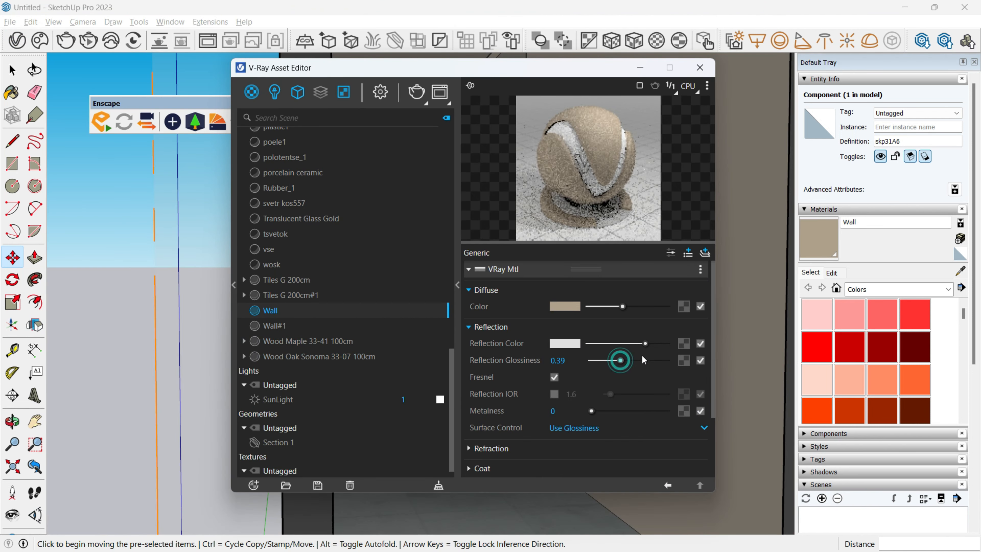
click(697, 75)
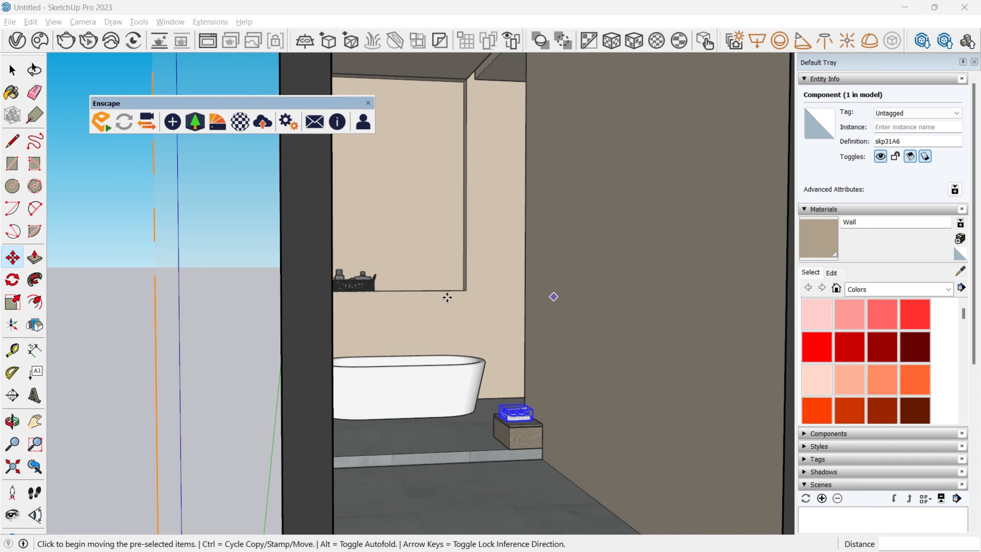
Compare the Wall and Wall#1 materials and lower Wall's reflection glossiness to about 0.56.
middle_drag(431, 370, 397, 379)
key(space)
click(13, 46)
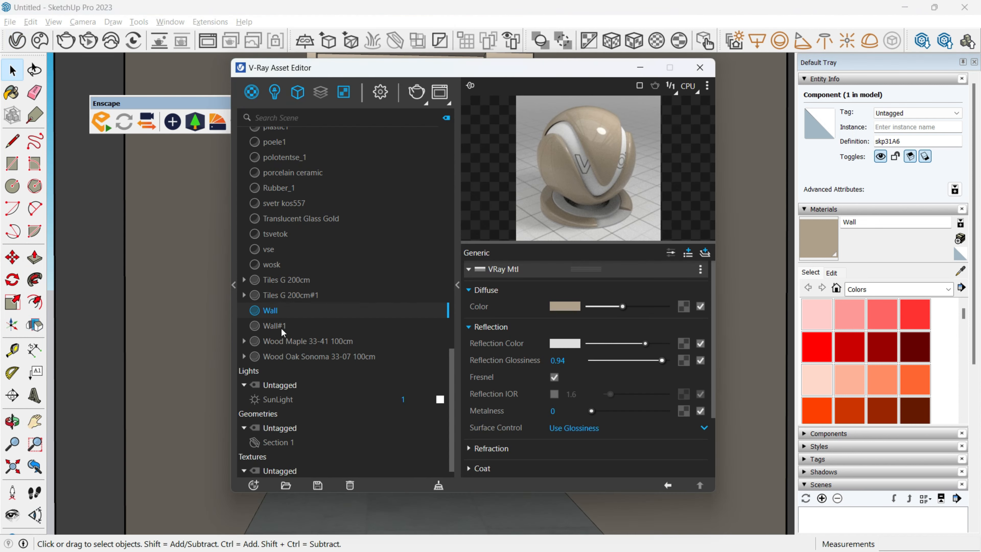
click(274, 325)
click(297, 312)
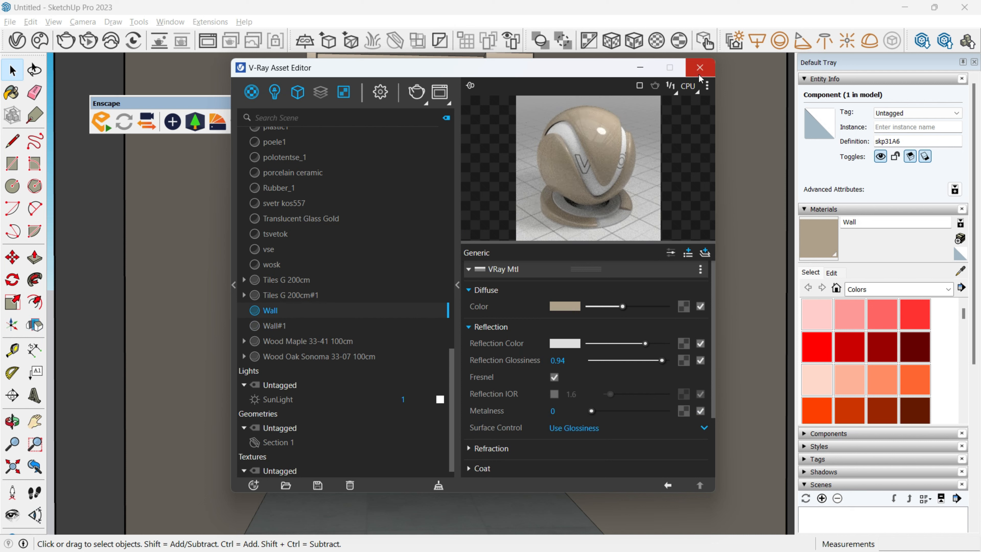
click(290, 326)
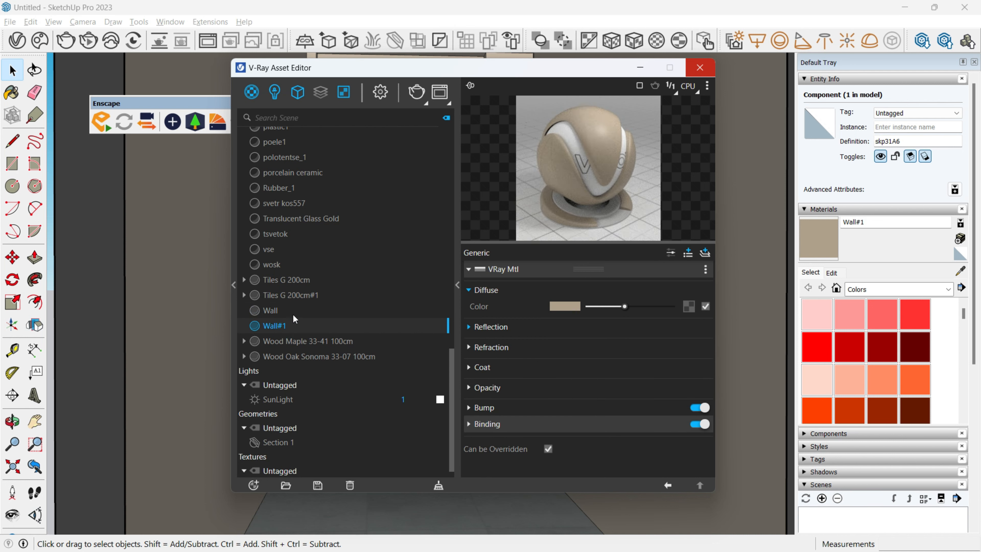
click(292, 314)
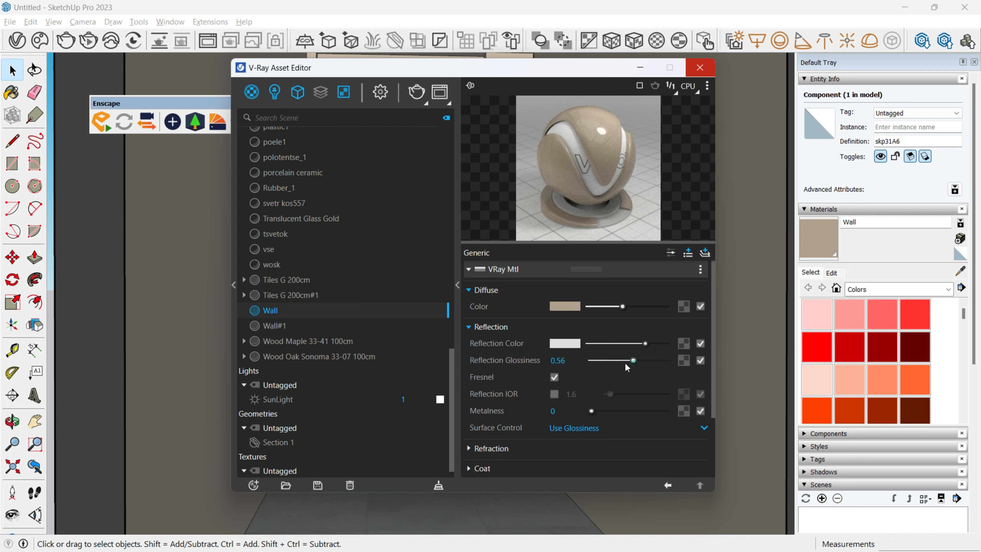
Set the Wall#1 material's reflection glossiness to about 0.91.
click(287, 326)
click(566, 328)
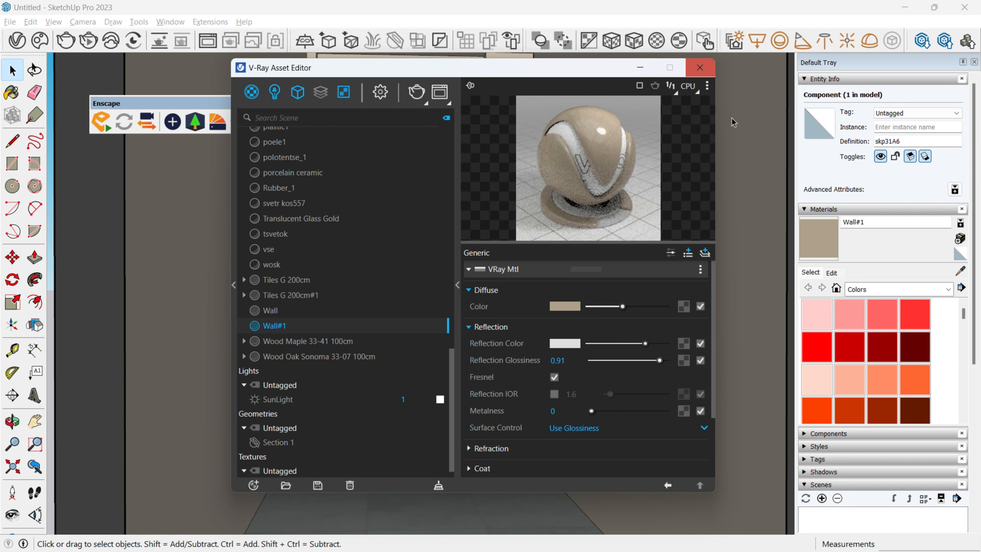
click(700, 71)
Select all of the bathtub's geometry inside its group and paint it with the Wall#1 material.
double_click(394, 401)
triple_click(395, 403)
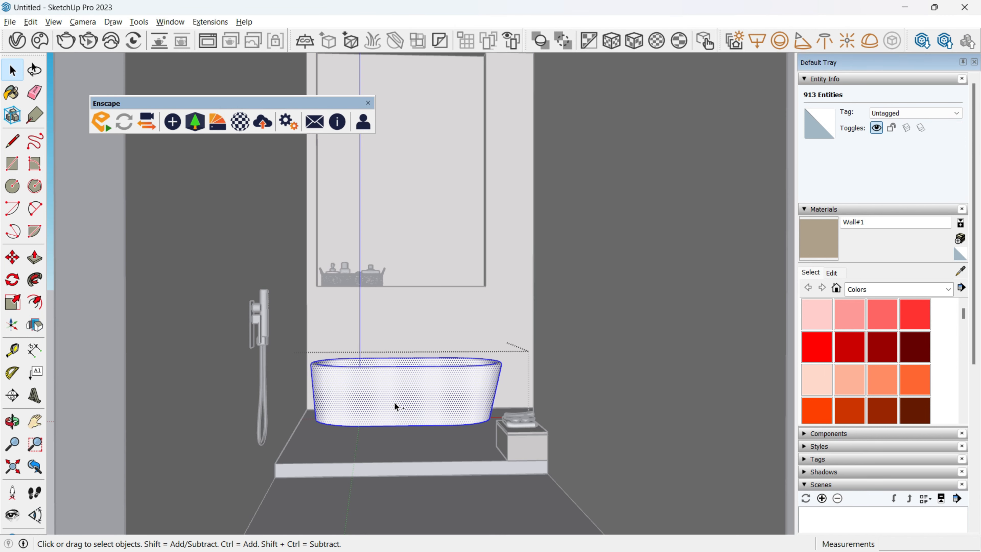
key(b)
click(395, 402)
key(space)
click(426, 245)
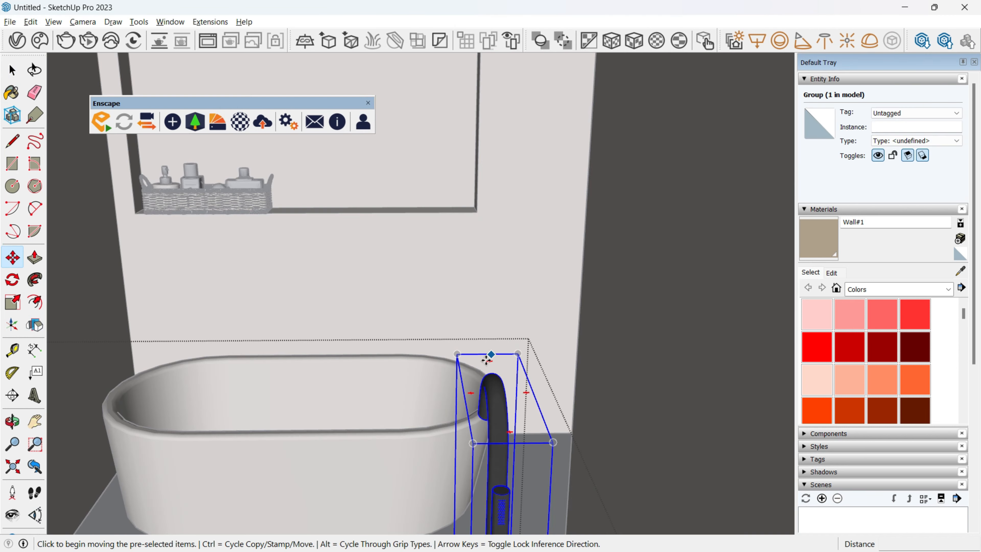
Rotate the freestanding bathtub faucet by about 56.1 degrees and move it to the tub's left end.
click(486, 357)
click(579, 444)
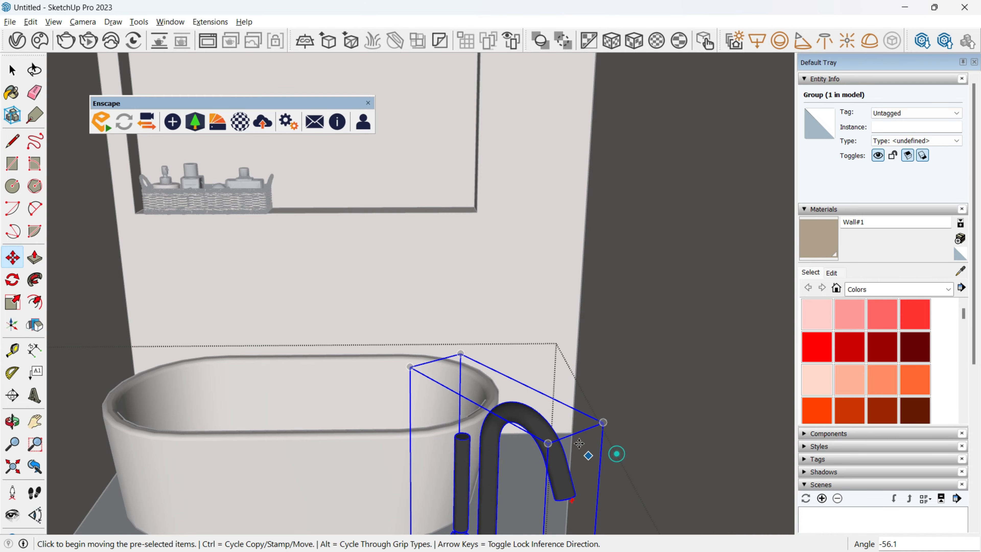
shift+middle_drag(579, 443, 573, 103)
click(518, 437)
shift+middle_drag(228, 248, 342, 436)
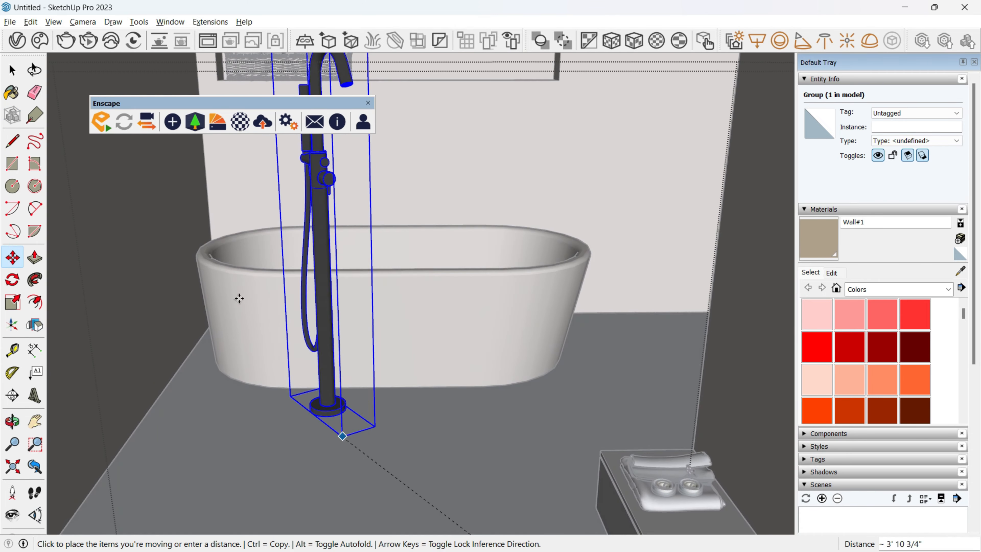
scroll(204, 251, up, 5)
middle_drag(204, 250, 397, 208)
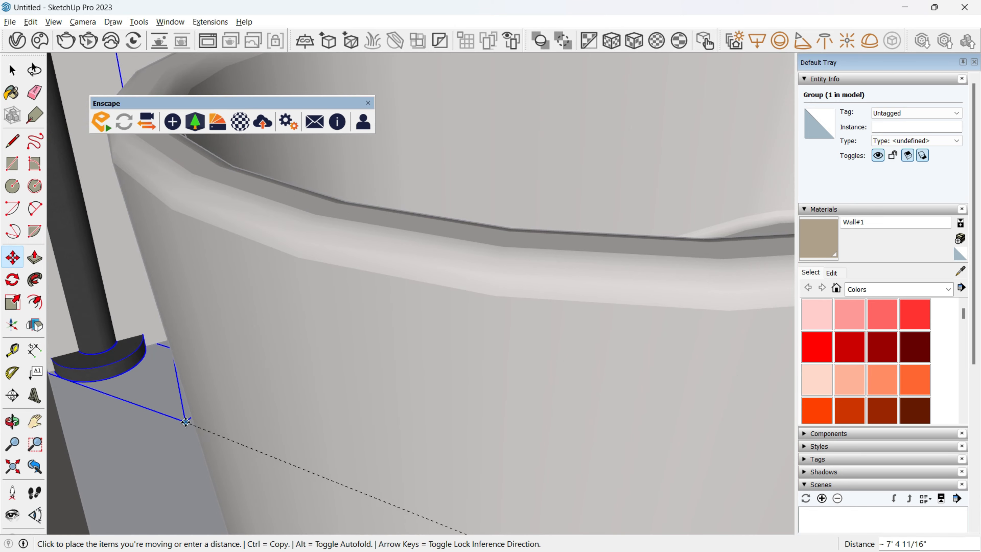
click(199, 472)
Nudge the freestanding faucet a few inches across the platform beside the bathtub's rim.
drag(121, 438, 135, 428)
click(134, 428)
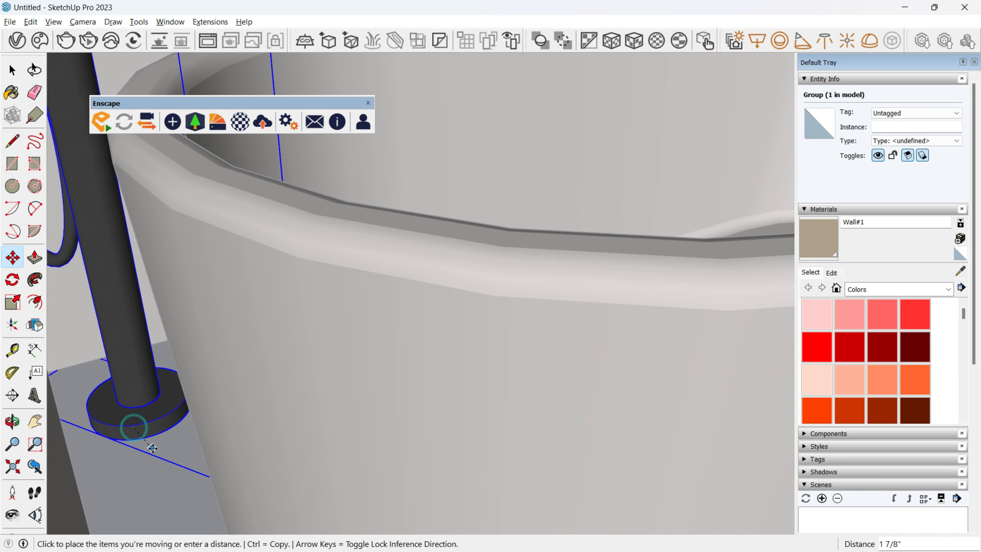
click(166, 458)
middle_drag(167, 457, 174, 352)
Scale the freestanding faucet down so its spout sits below the window ledge.
scroll(173, 350, down, 7)
middle_drag(201, 410, 265, 414)
key(s)
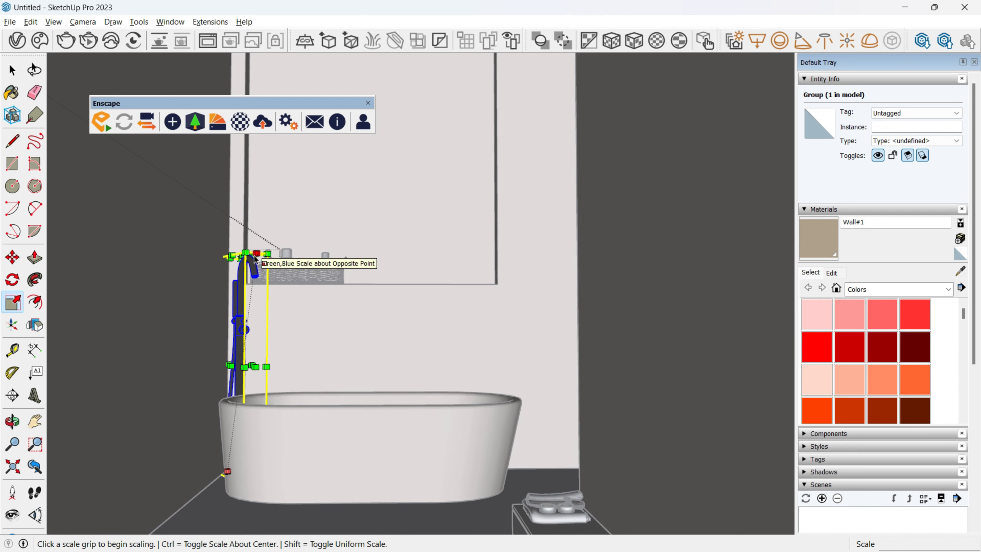
click(224, 262)
click(249, 346)
key(space)
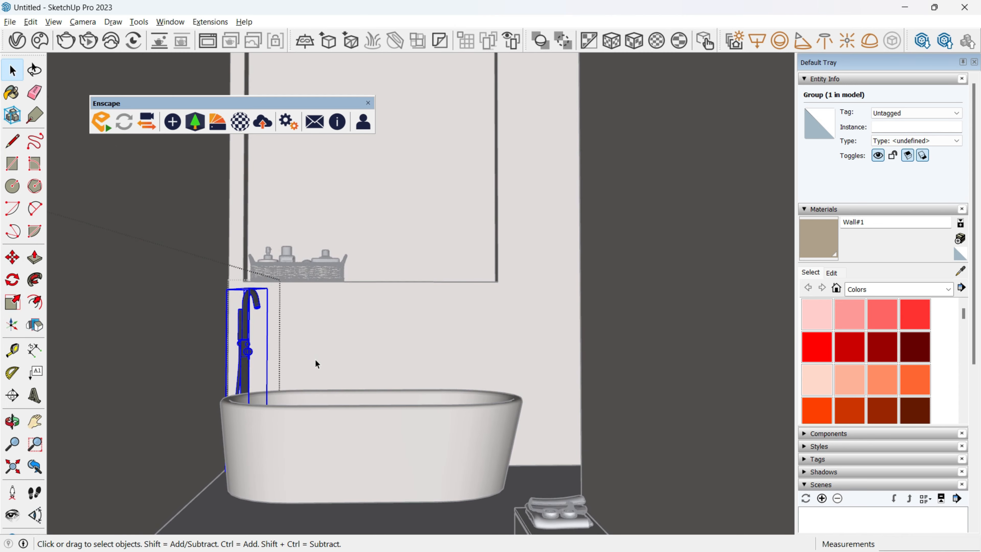
Enable the SunLight's custom orientation with a vertical angle of 44.8 and a horizontal angle of about 118.9.
middle_drag(315, 360, 404, 387)
click(275, 93)
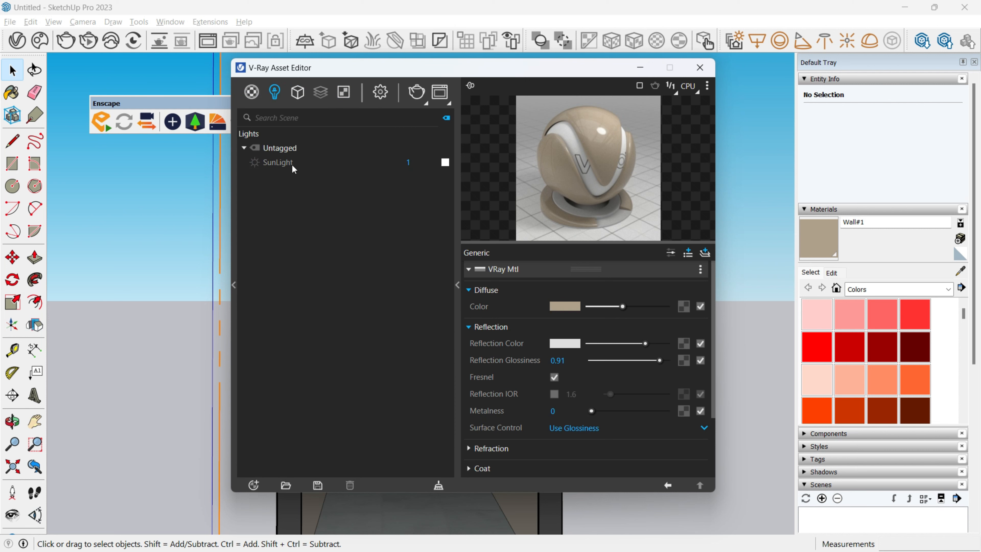
click(278, 162)
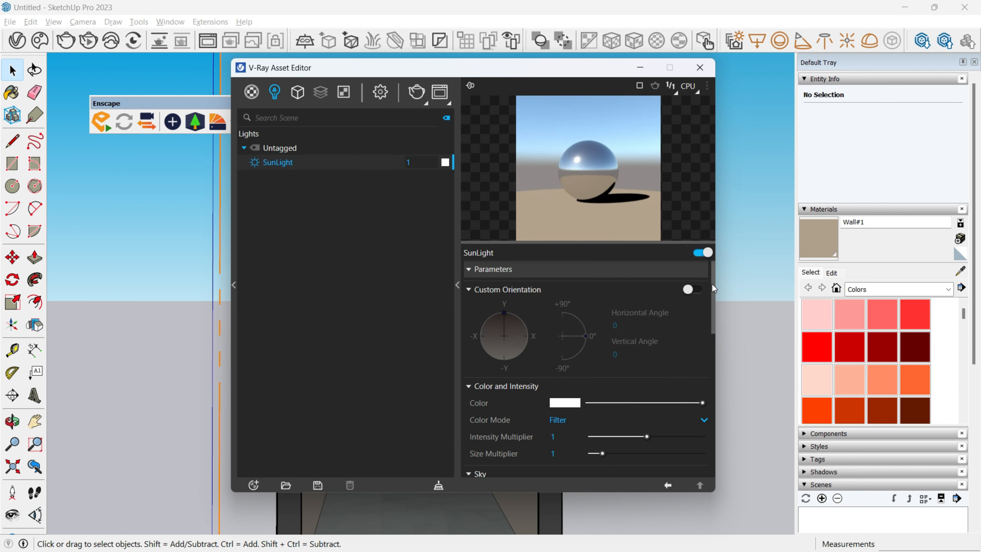
click(694, 289)
drag(579, 337, 580, 319)
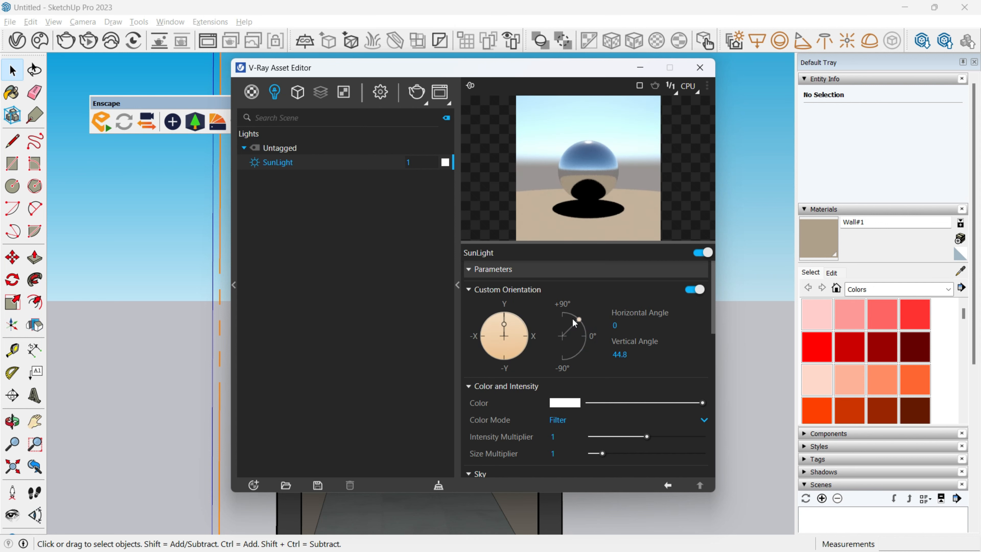
click(498, 326)
drag(498, 327, 499, 370)
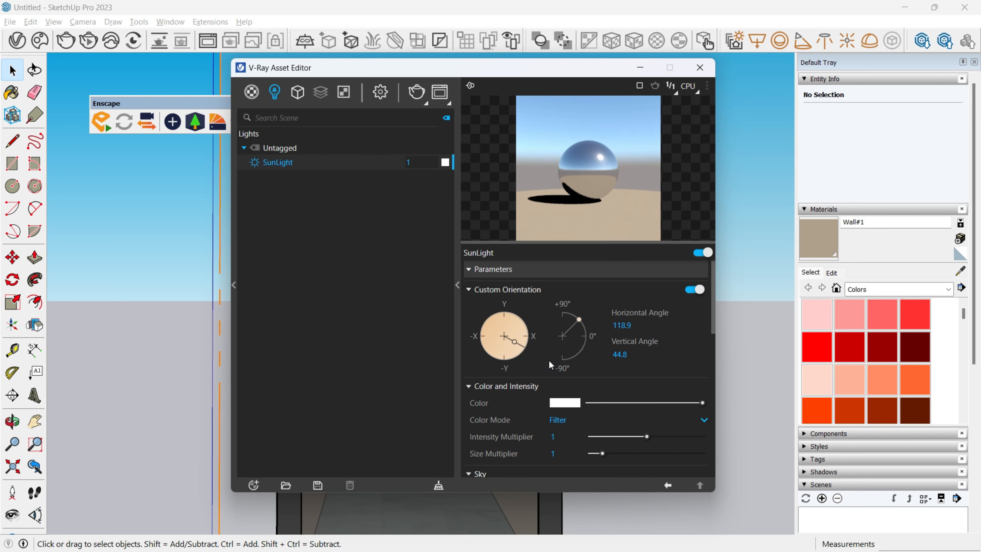
click(709, 76)
Frame the view on the bathtub alcove and start a V-Ray interactive render.
scroll(442, 424, up, 5)
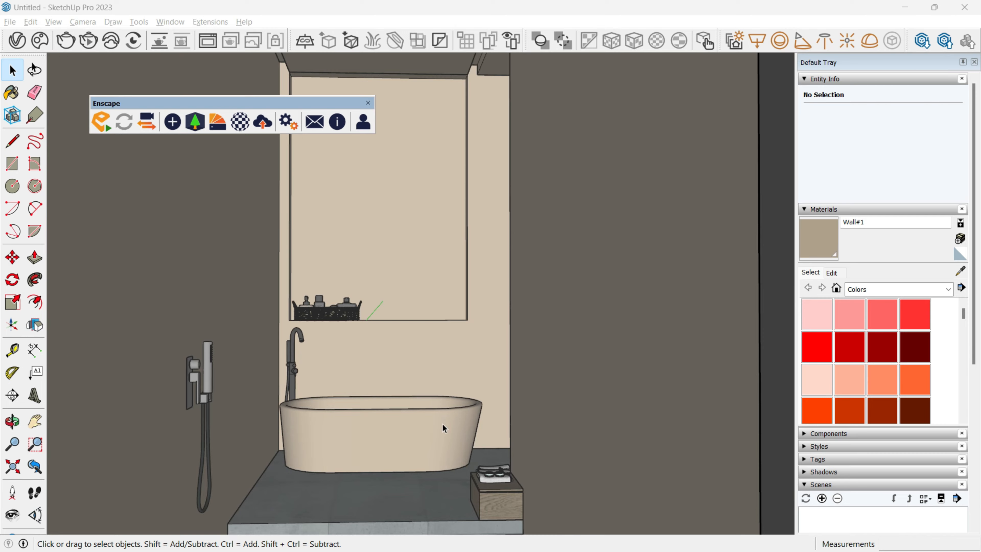
middle_drag(442, 424, 466, 434)
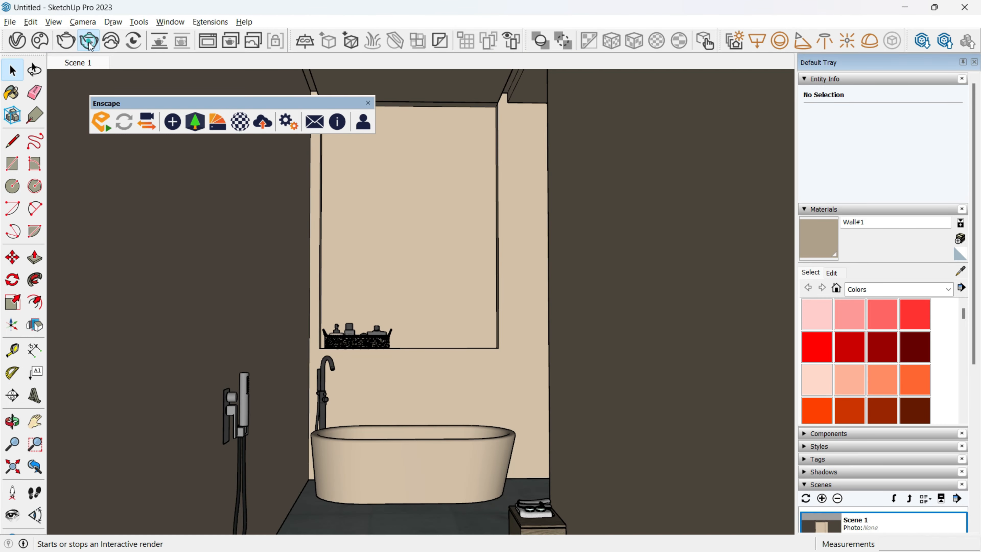
click(89, 42)
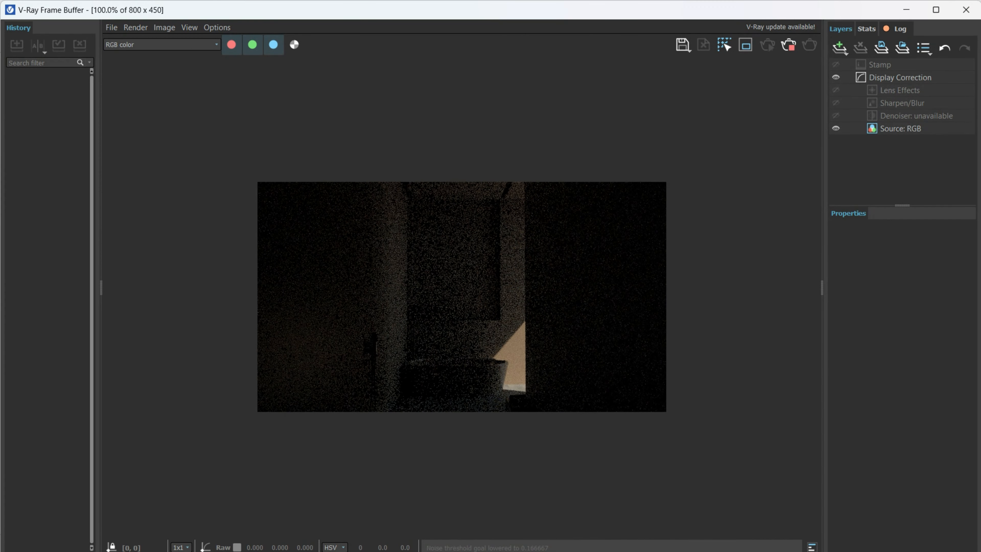
Adjust the SunLight's custom orientation to a horizontal angle of 116.8 and a vertical angle of 31.2.
click(934, 6)
click(17, 40)
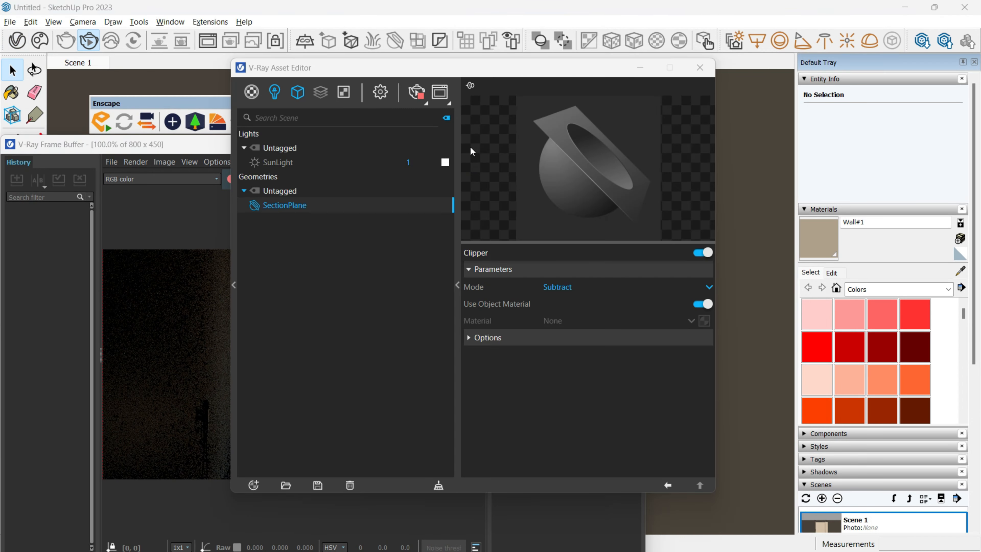
click(298, 162)
drag(409, 74, 676, 62)
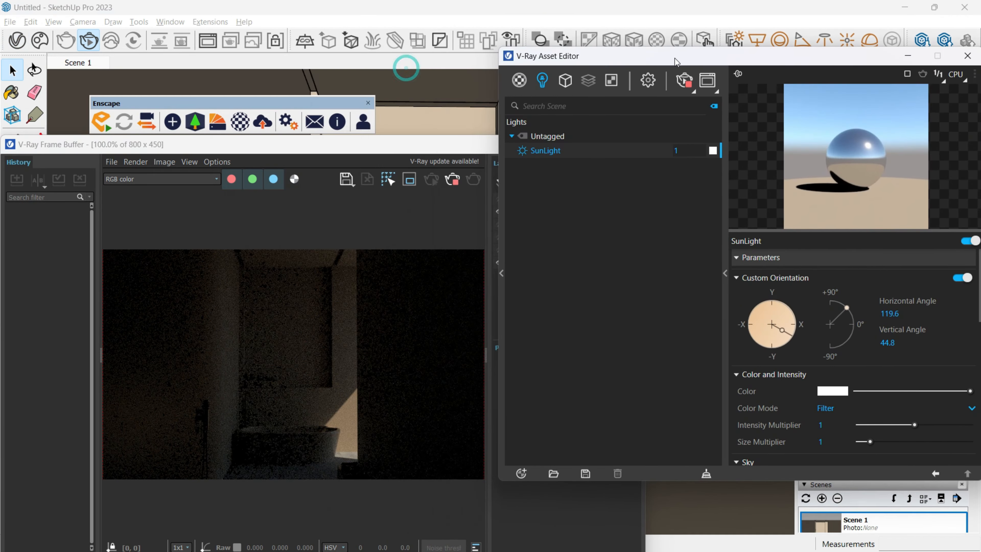
drag(775, 321, 792, 334)
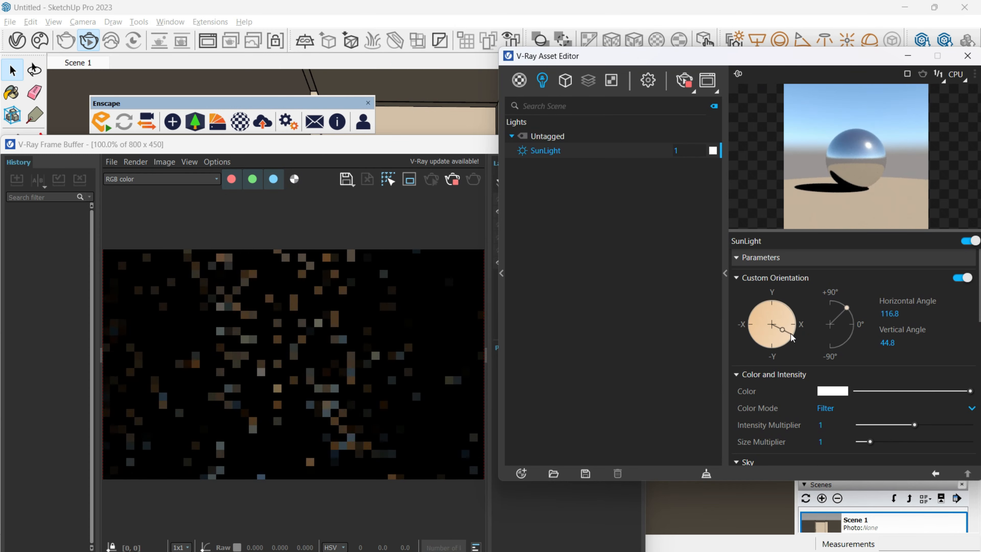
mouse_move(846, 308)
mouse_down()
mouse_move(853, 321)
mouse_move(856, 308)
mouse_up()
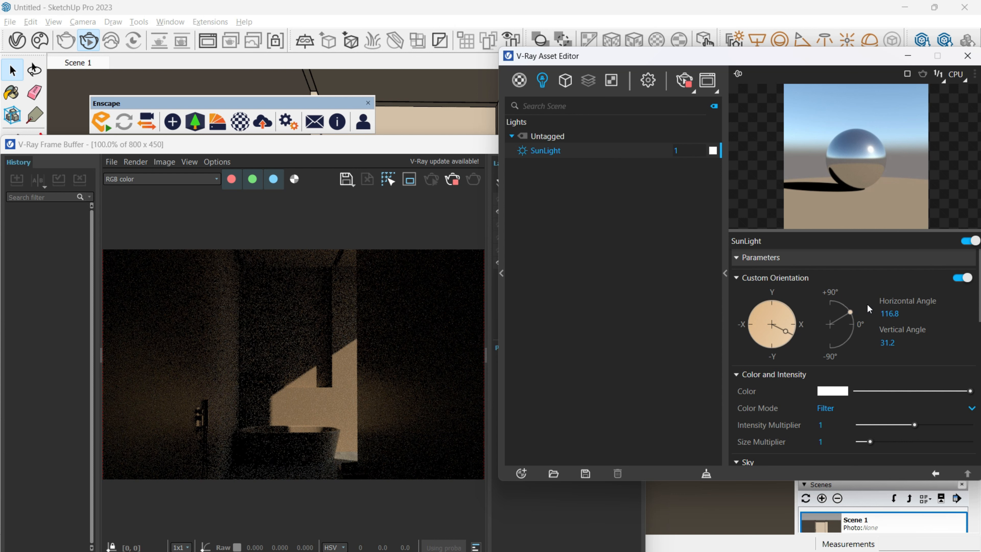
Stop the interactive render and close the V-Ray Asset Editor and Frame Buffer windows.
click(689, 79)
click(967, 56)
click(627, 144)
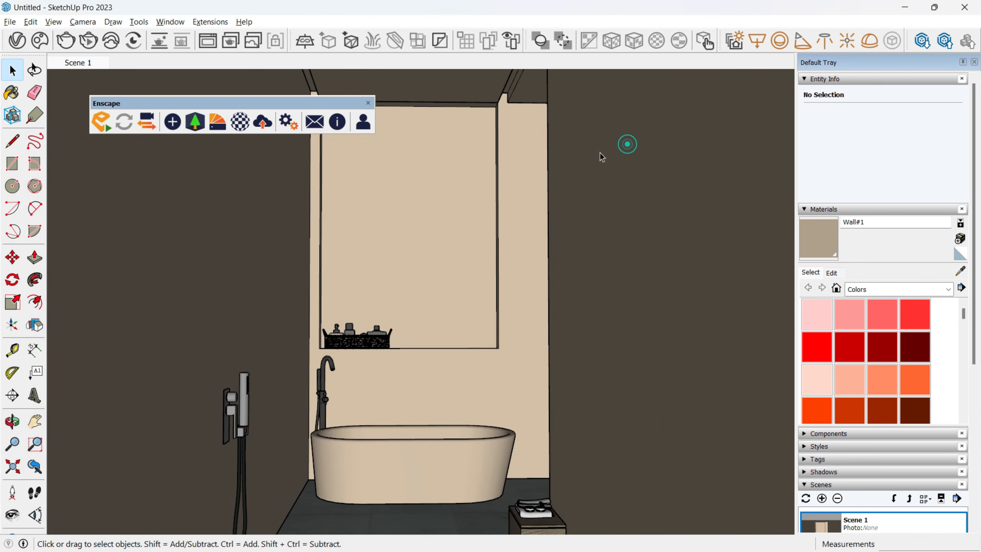
Start a V-Ray Rectangle Light in front of the beige wall.
click(757, 40)
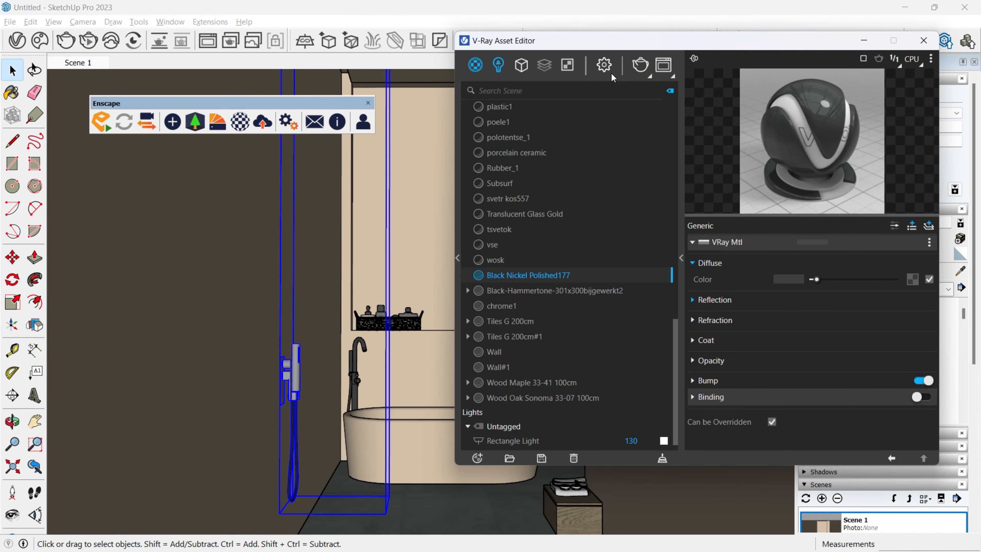
Set the render quality to High+ with a 1920 x 1080 output and the denoiser enabled, and start the final render.
click(605, 66)
drag(619, 144, 670, 145)
click(557, 222)
click(565, 255)
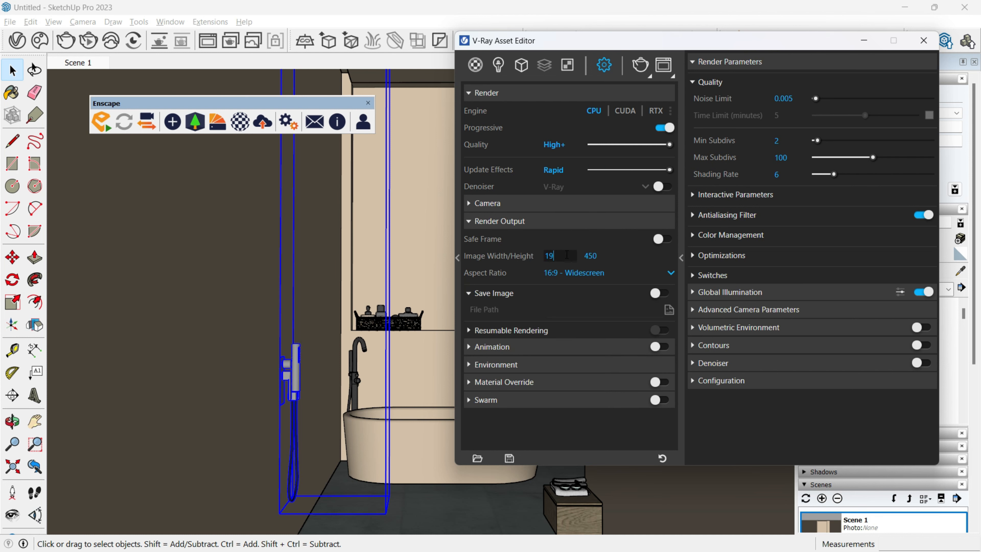
click(588, 182)
click(583, 198)
click(643, 64)
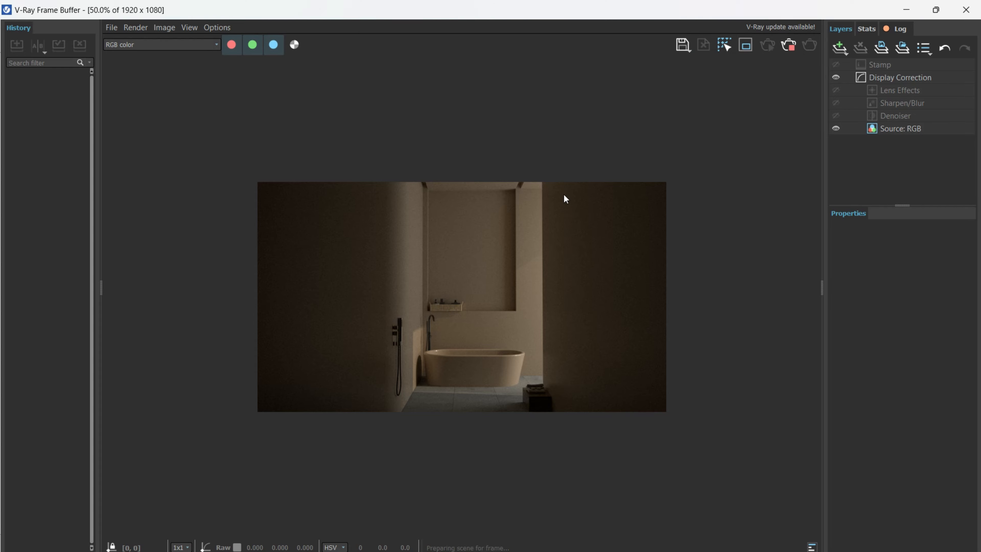
Examine the render of the window recess, accessory basket, faucet, bathtub and floor at close range and as a whole.
scroll(421, 353, up, 3)
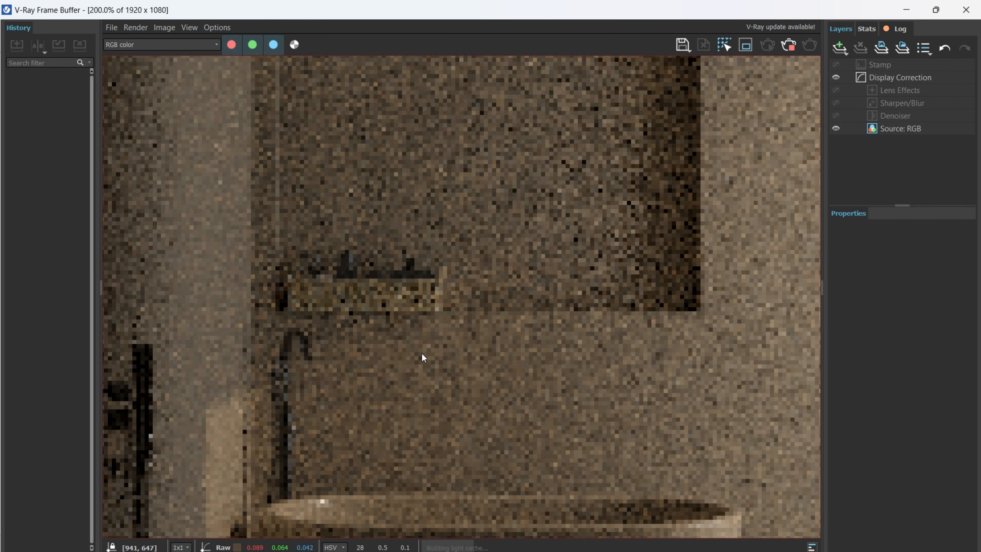
middle_drag(468, 368, 292, 464)
scroll(563, 317, down, 3)
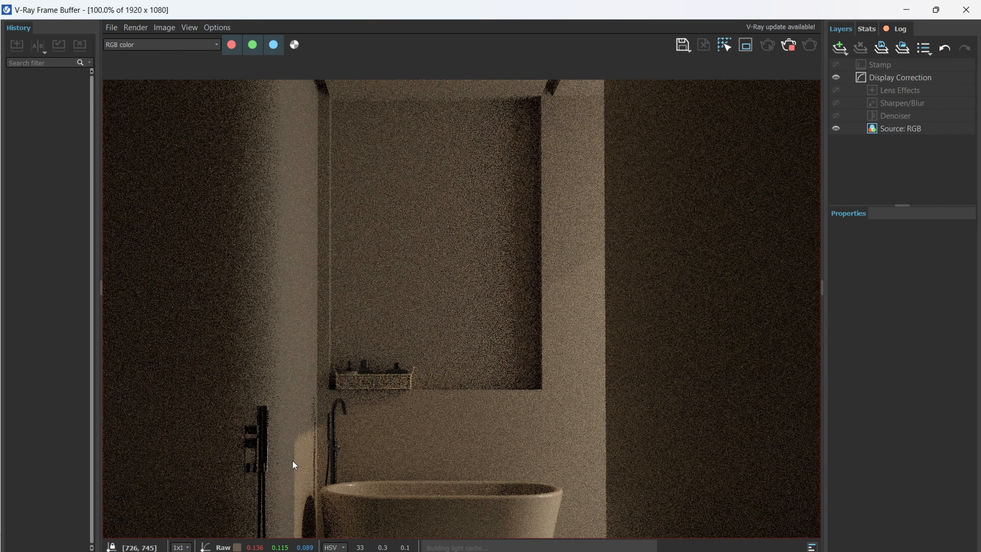
scroll(328, 429, down, 3)
scroll(425, 375, up, 6)
scroll(483, 343, down, 6)
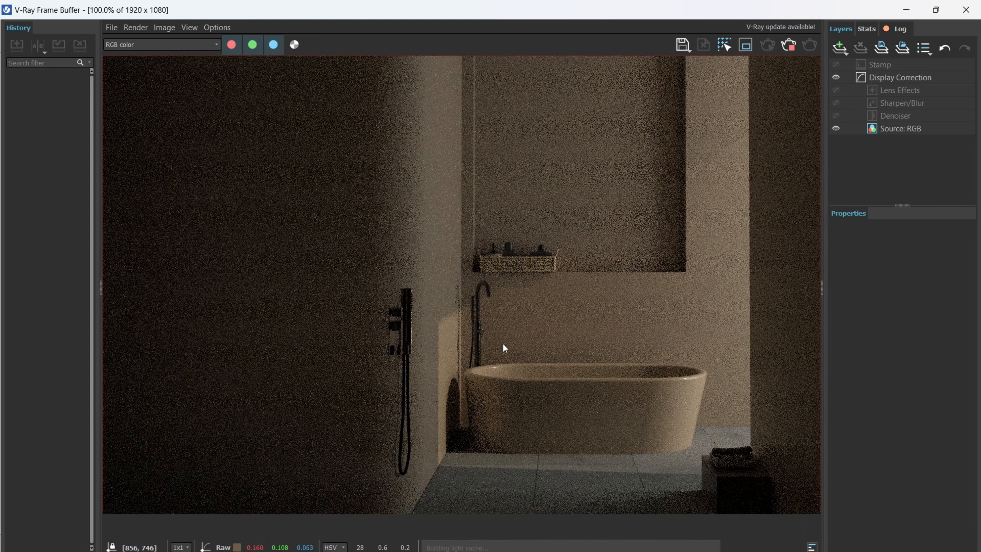
scroll(541, 329, up, 6)
scroll(559, 301, down, 6)
scroll(540, 347, up, 3)
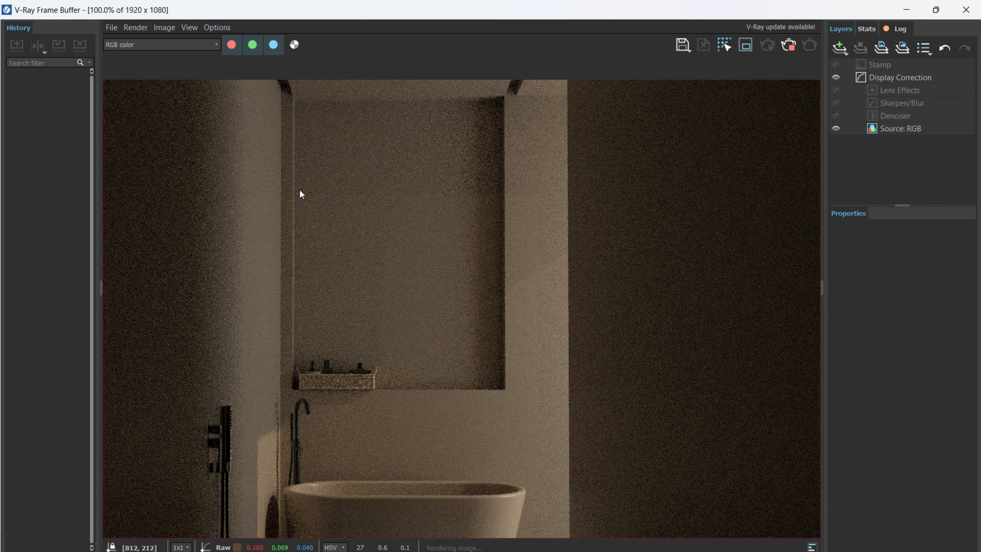
scroll(419, 410, down, 3)
scroll(446, 340, up, 6)
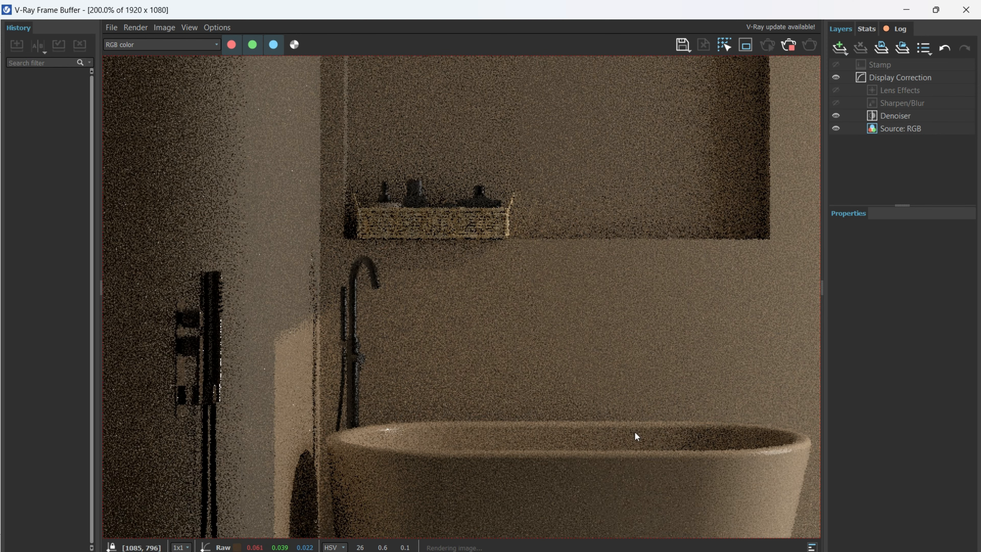
middle_drag(707, 424, 519, 360)
middle_drag(753, 391, 555, 286)
middle_drag(374, 349, 594, 308)
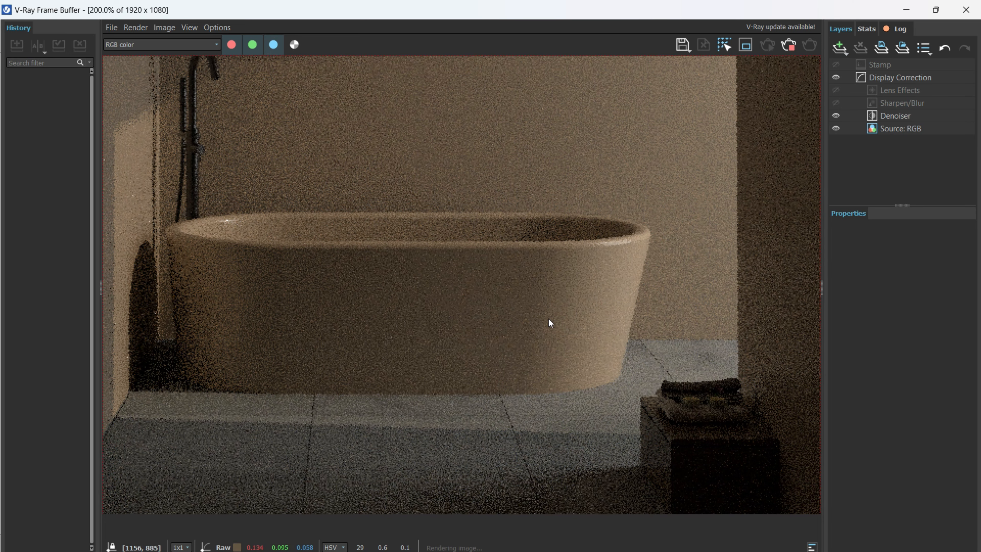
scroll(551, 320, down, 3)
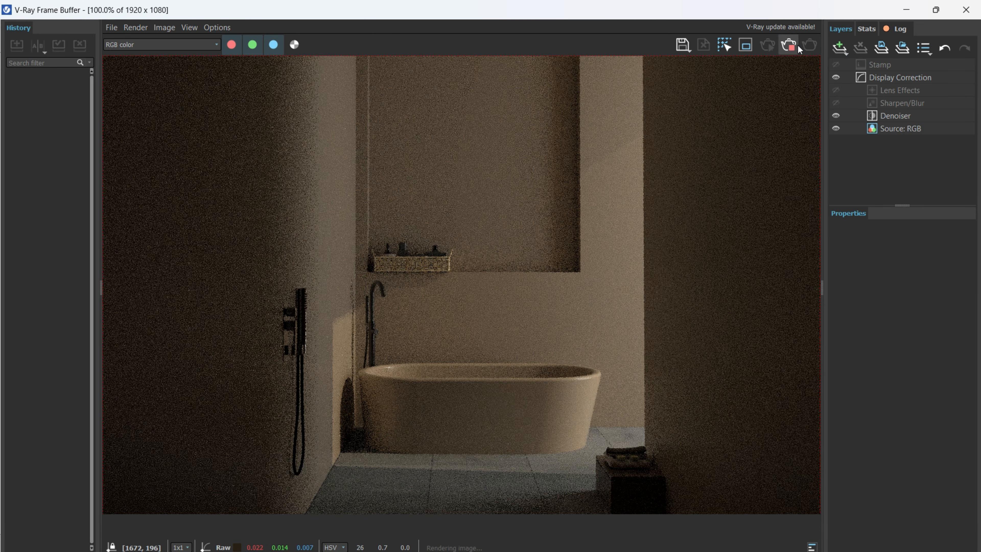